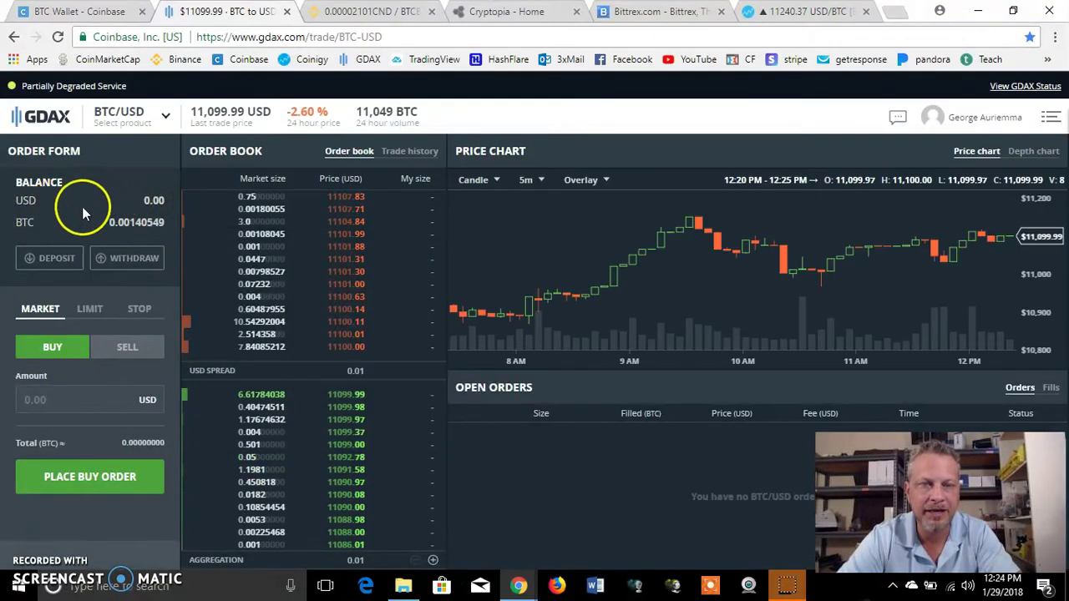
Review the Coinbase account option and its source wallets in the GDAX deposit form, and close the form without depositing
{"action": "left_click", "coordinate": [108, 115]}
{"action": "left_click", "coordinate": [167, 121]}
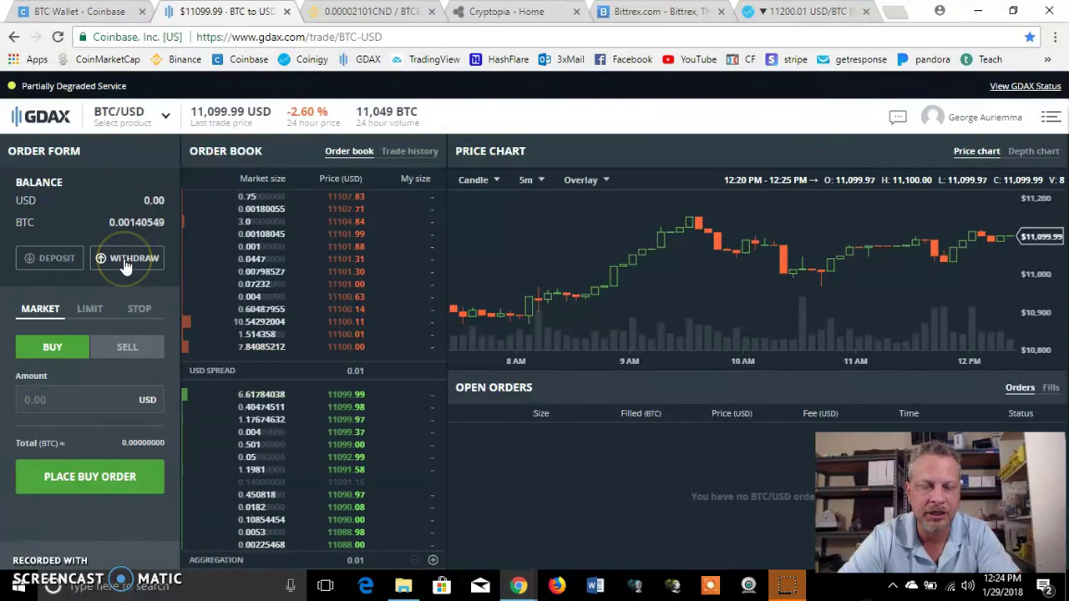
{"action": "left_click", "coordinate": [54, 261]}
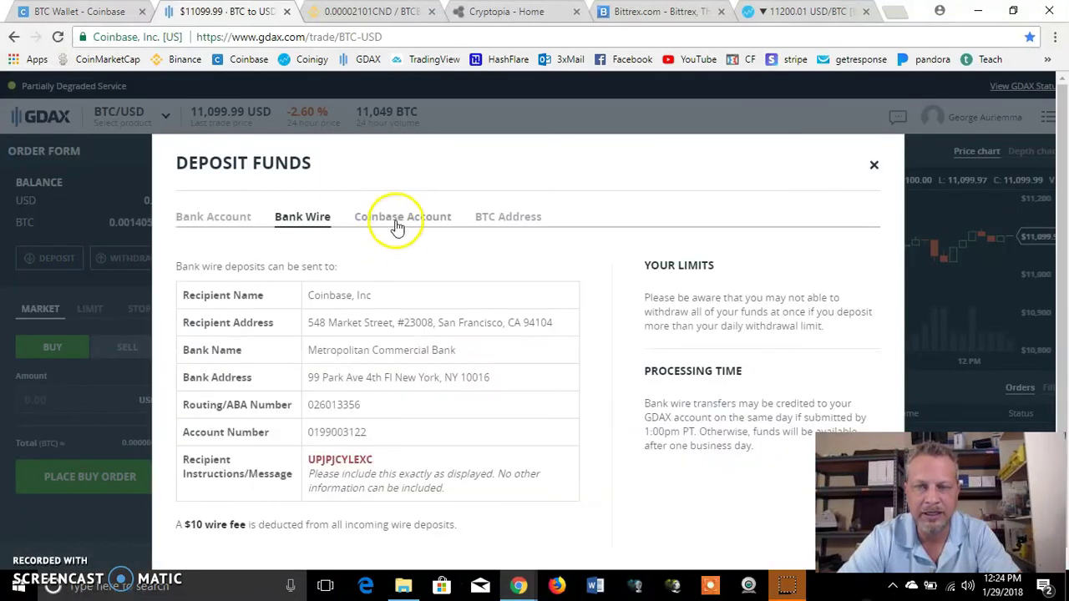
{"action": "left_click", "coordinate": [399, 216]}
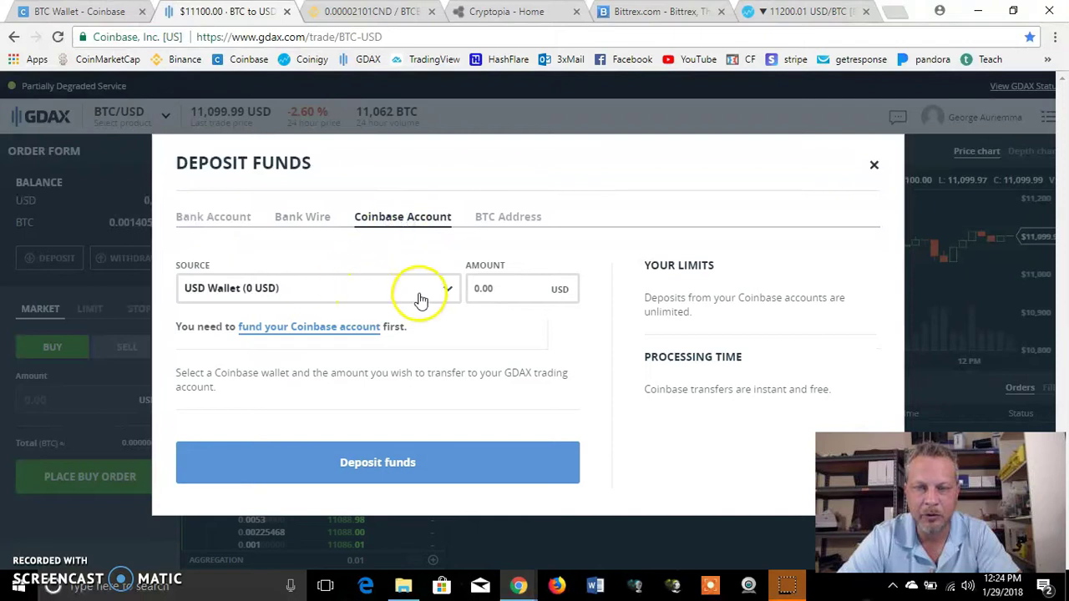
{"action": "left_click", "coordinate": [449, 293]}
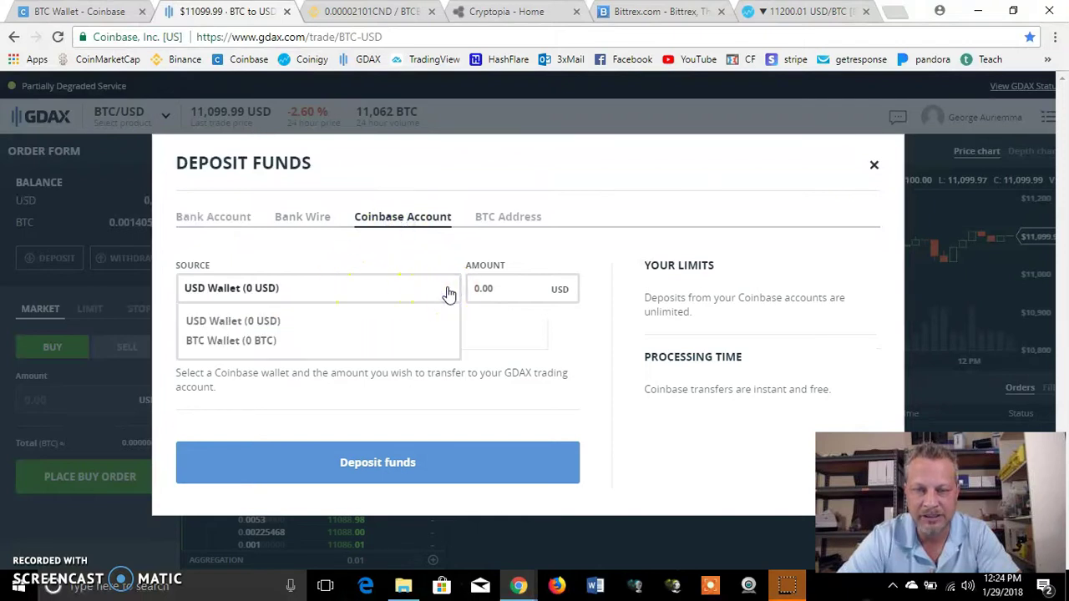
{"action": "left_click", "coordinate": [269, 342]}
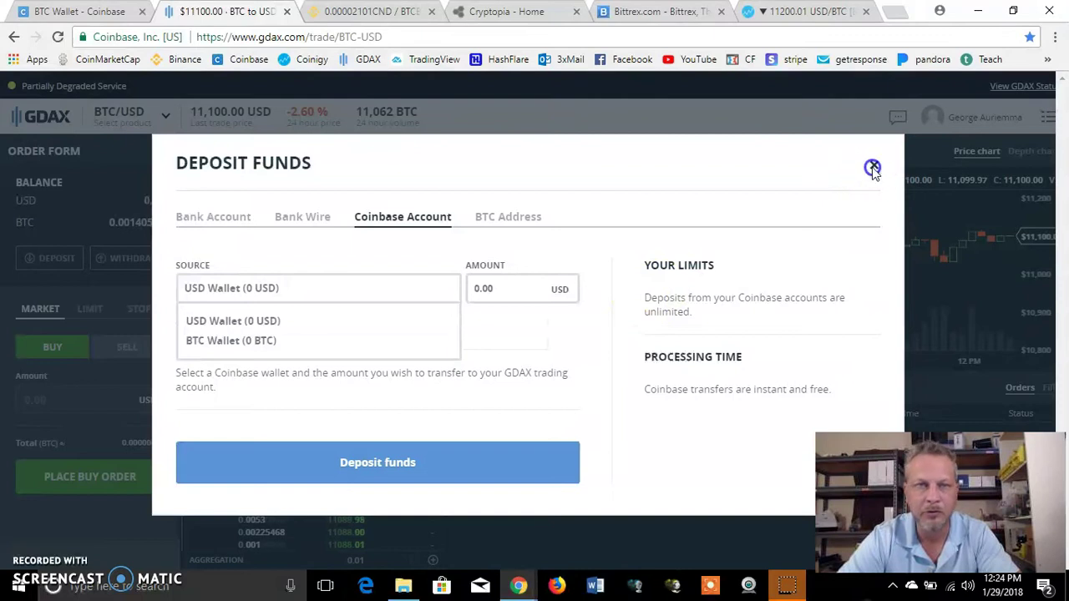
{"action": "left_click", "coordinate": [872, 170]}
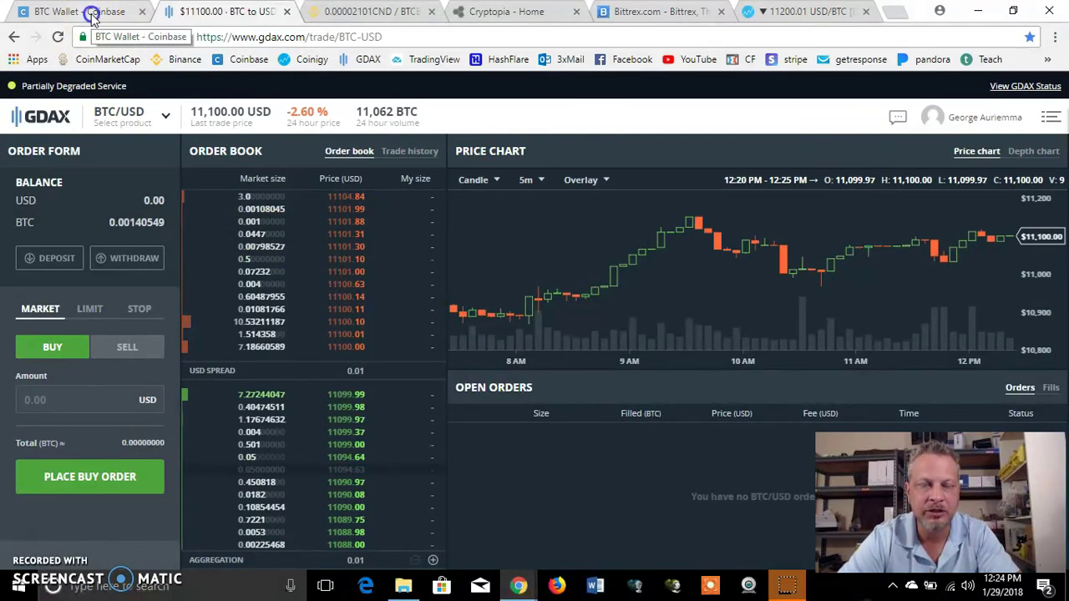
Check the BTC wallet's transfer to GDAX in the Coinbase transaction list and return to the GDAX trading page
{"action": "left_click", "coordinate": [93, 19]}
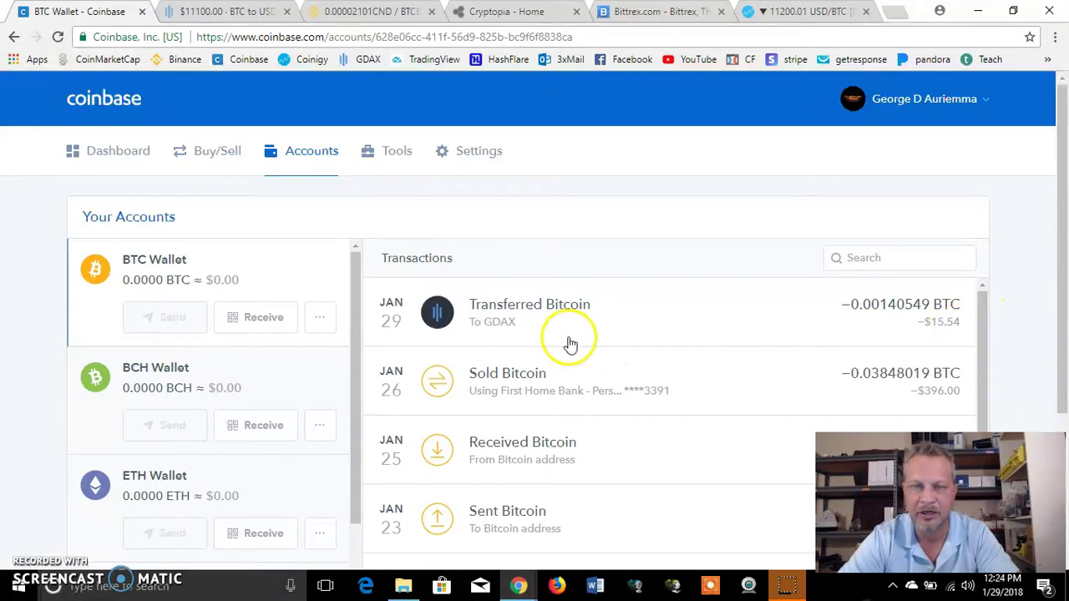
{"action": "left_click", "coordinate": [222, 14]}
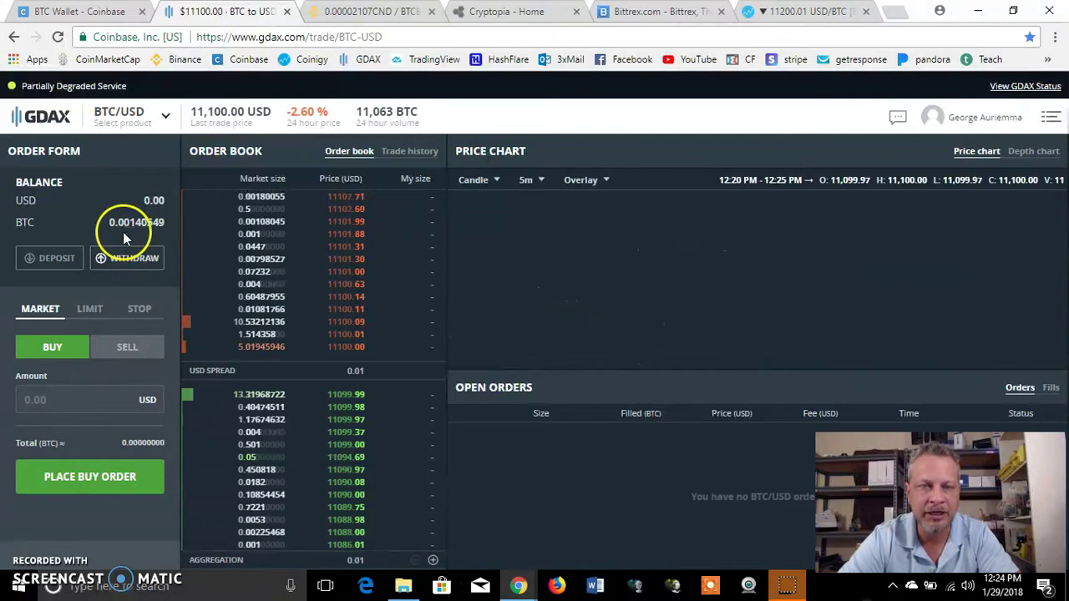
{"action": "left_click", "coordinate": [383, 17]}
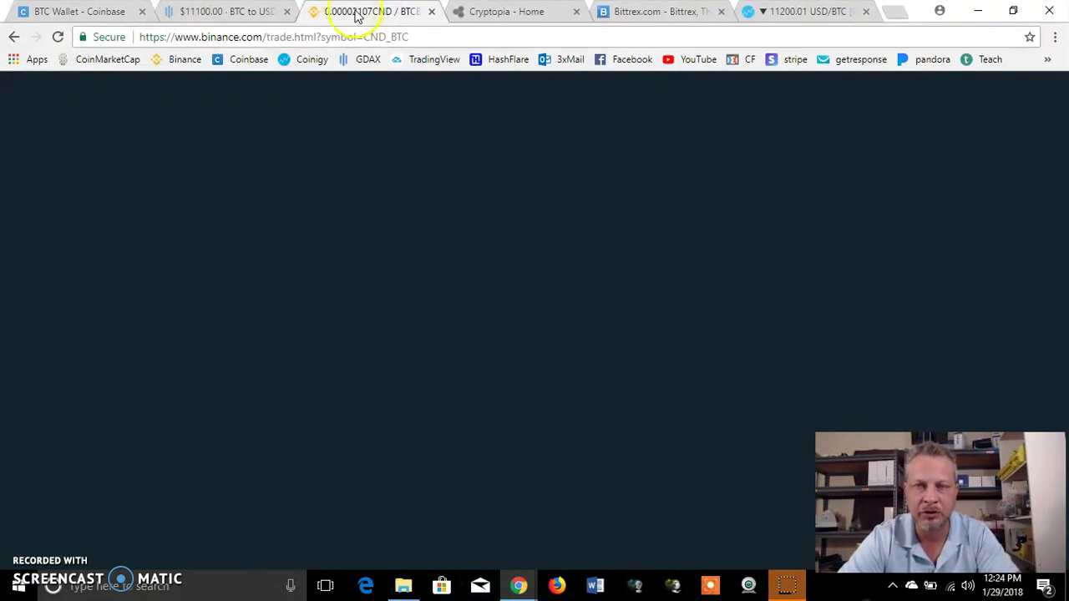
{"action": "left_click", "coordinate": [239, 11]}
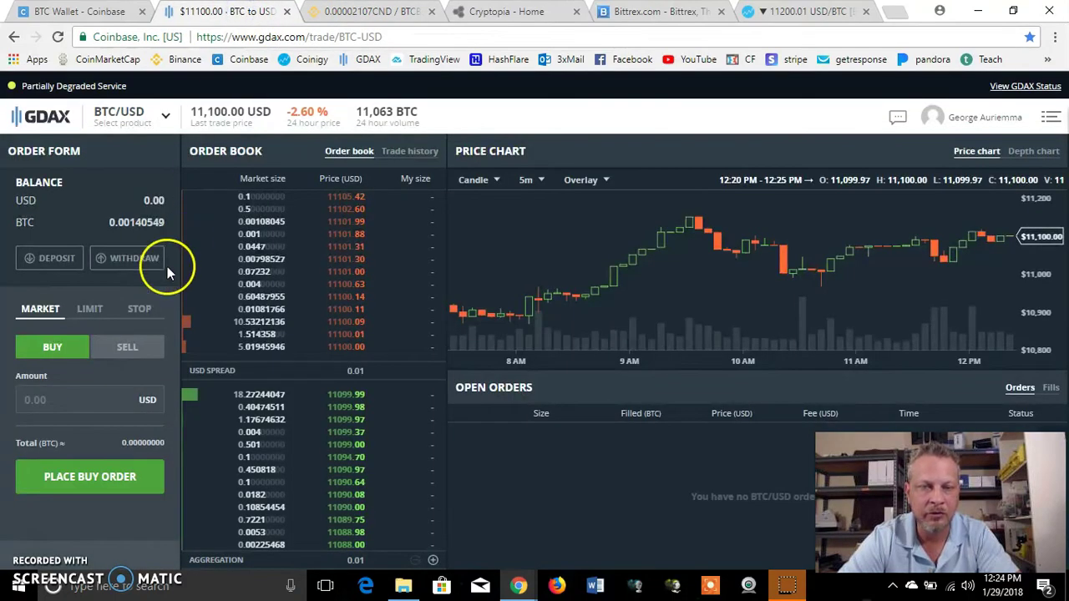
Start a GDAX withdrawal to a BTC address with the maximum available amount, 0.00140549 BTC
{"action": "left_click", "coordinate": [132, 257]}
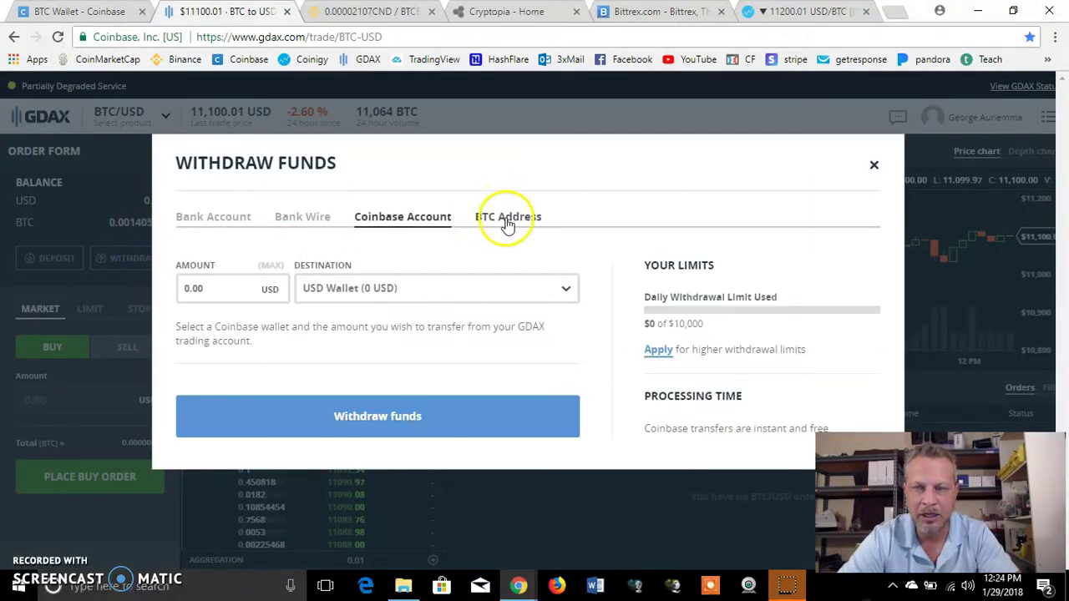
{"action": "left_click", "coordinate": [507, 224]}
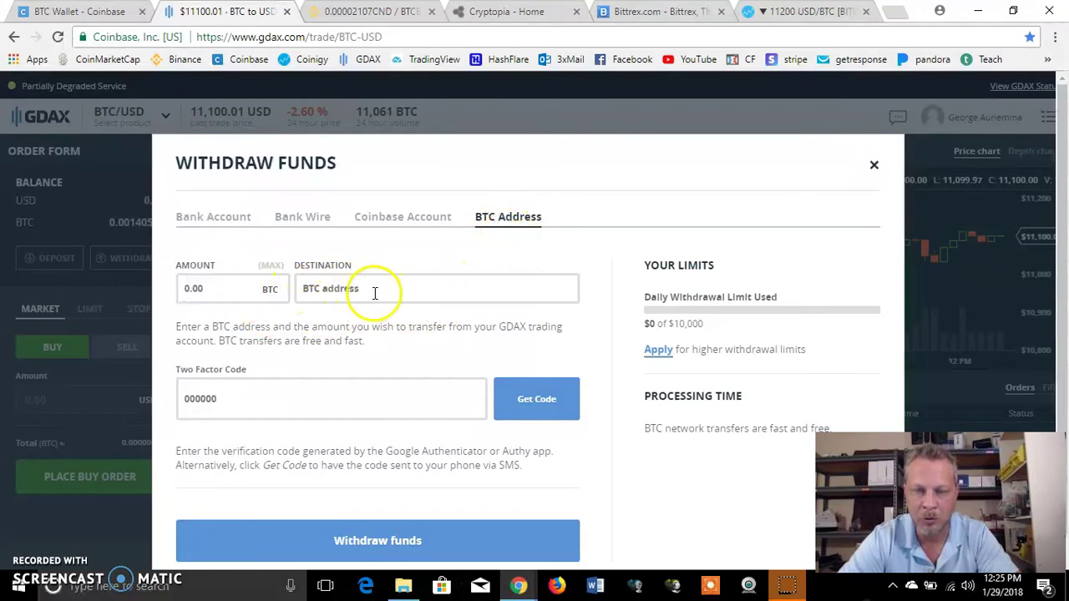
{"action": "left_click", "coordinate": [270, 266]}
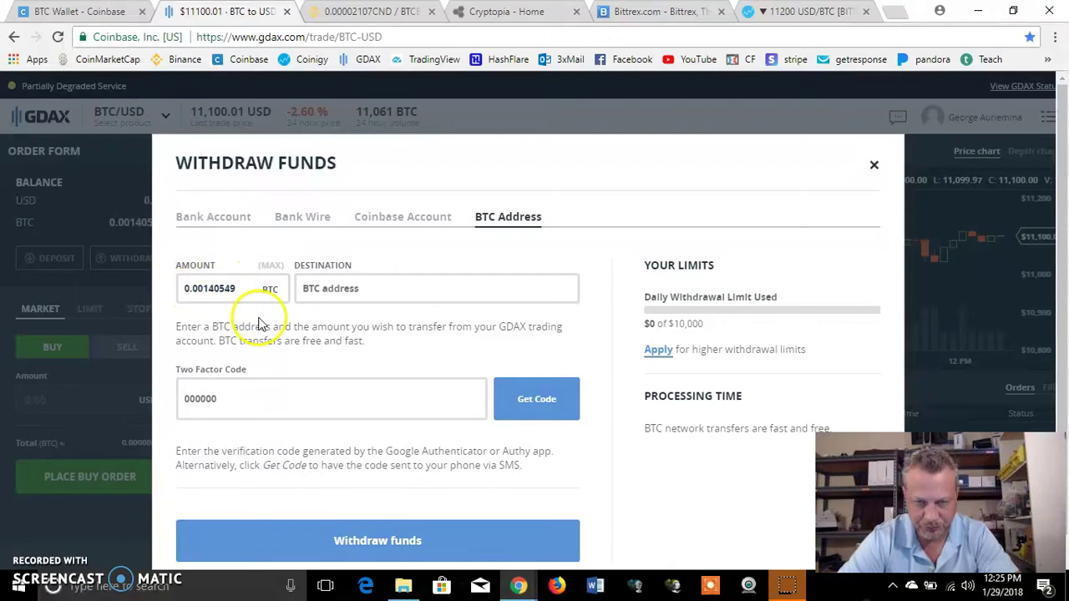
{"action": "left_click", "coordinate": [368, 290]}
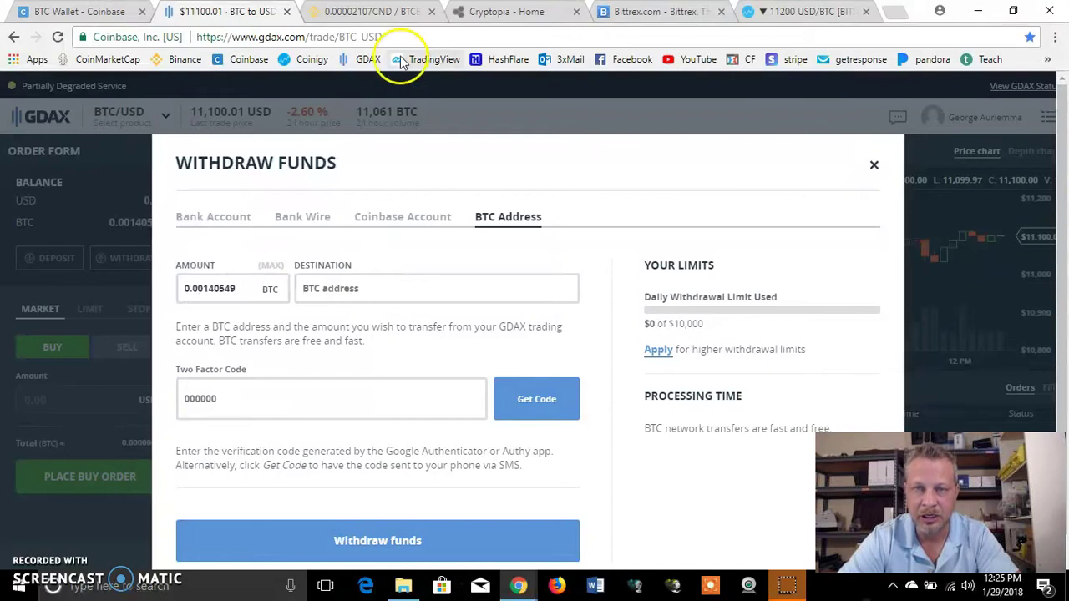
Switch to Binance, load the account site and open its deposits page
{"action": "left_click", "coordinate": [390, 15]}
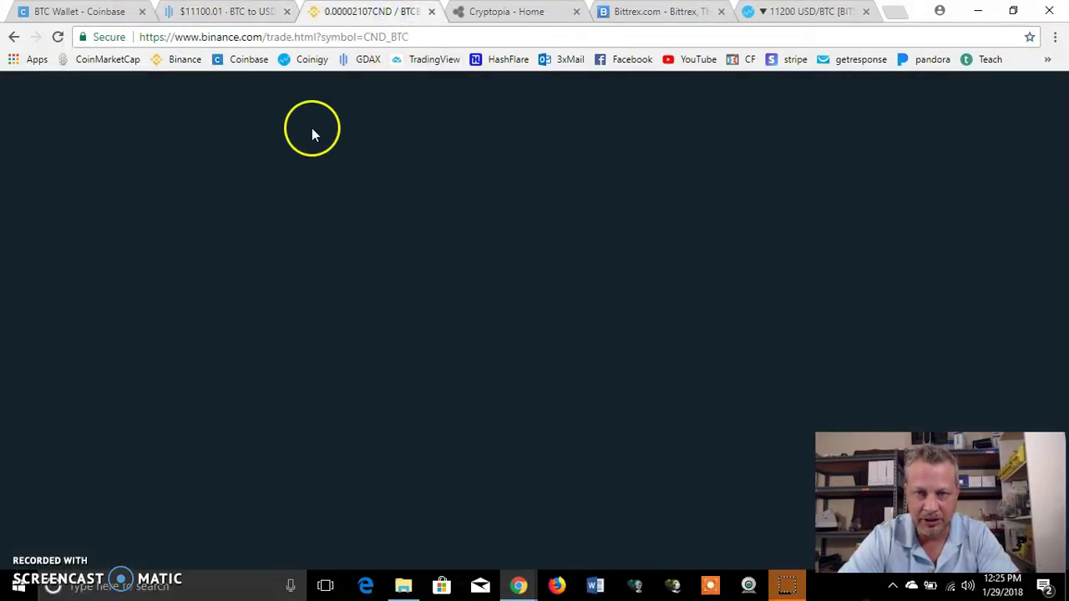
{"action": "left_click", "coordinate": [184, 65]}
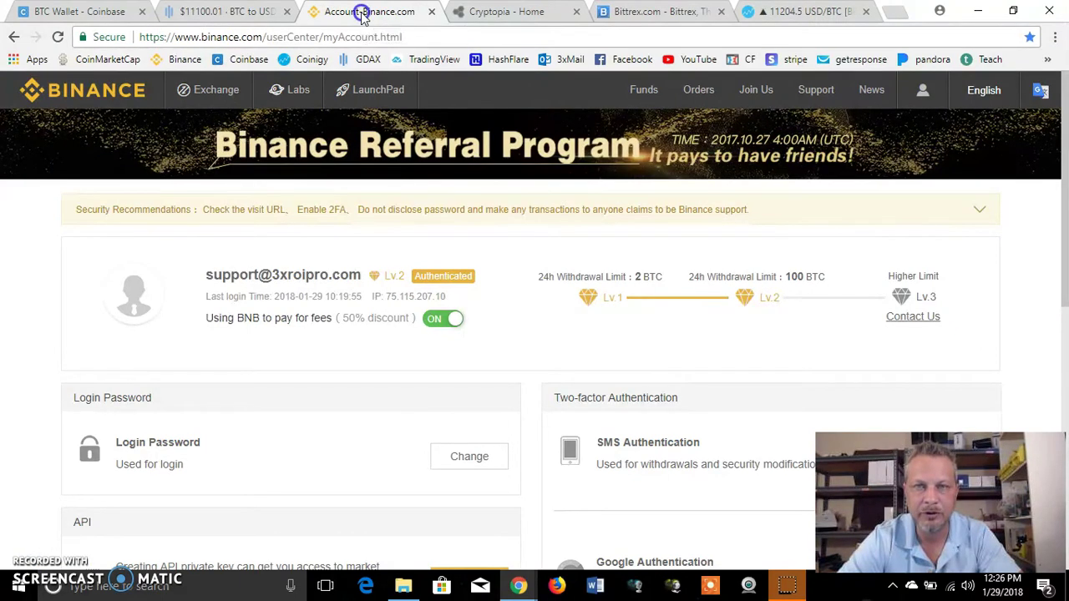
{"action": "left_click", "coordinate": [644, 92]}
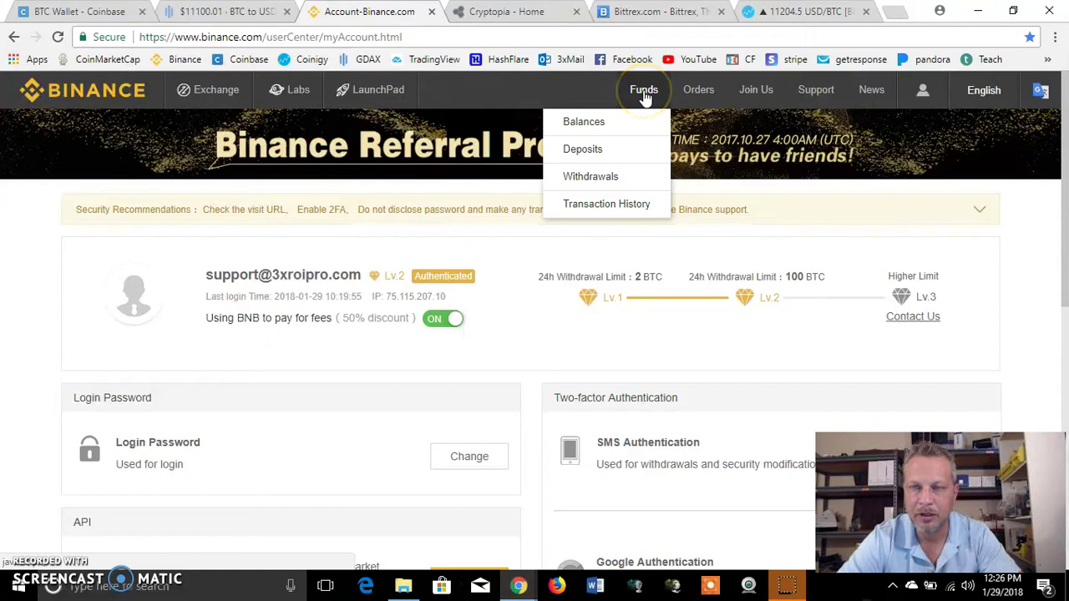
{"action": "left_click", "coordinate": [595, 153]}
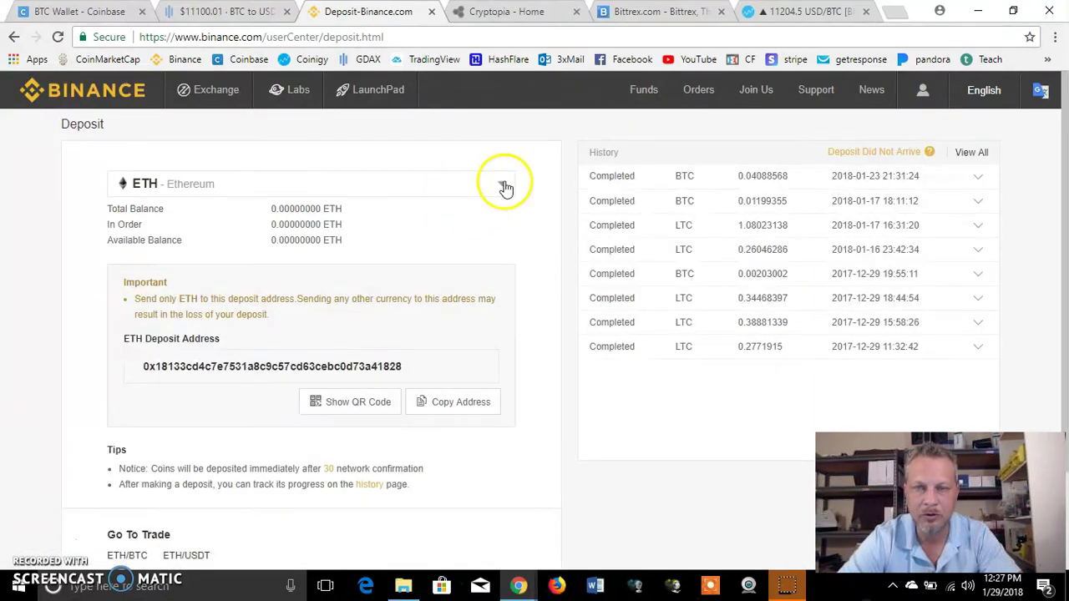
Find Bitcoin with the keyword btc, select it as the deposit coin and copy its deposit address
{"action": "left_click", "coordinate": [506, 186]}
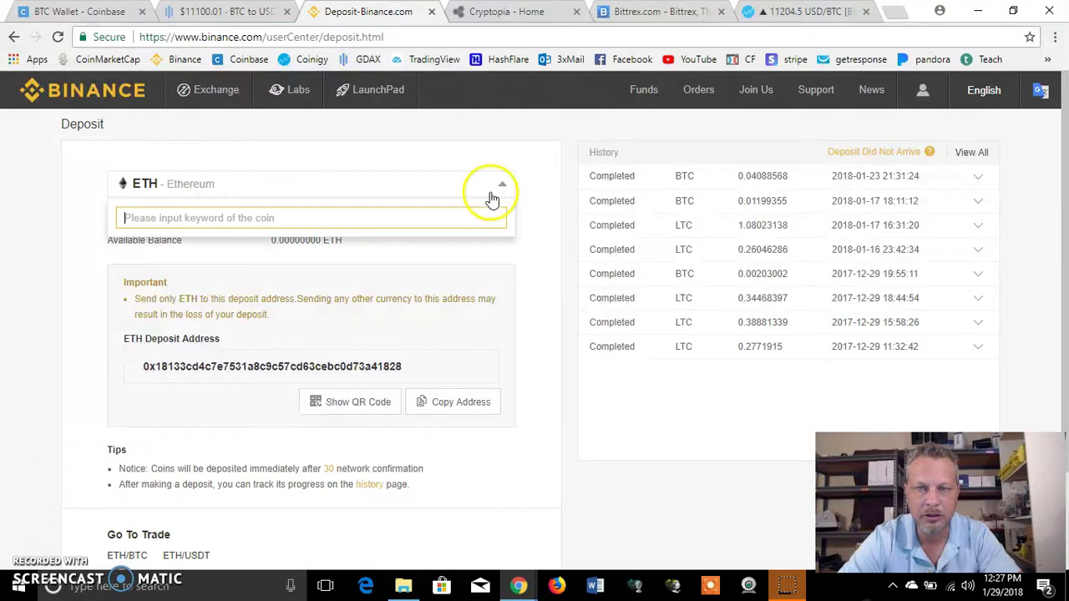
{"action": "left_click", "coordinate": [429, 219]}
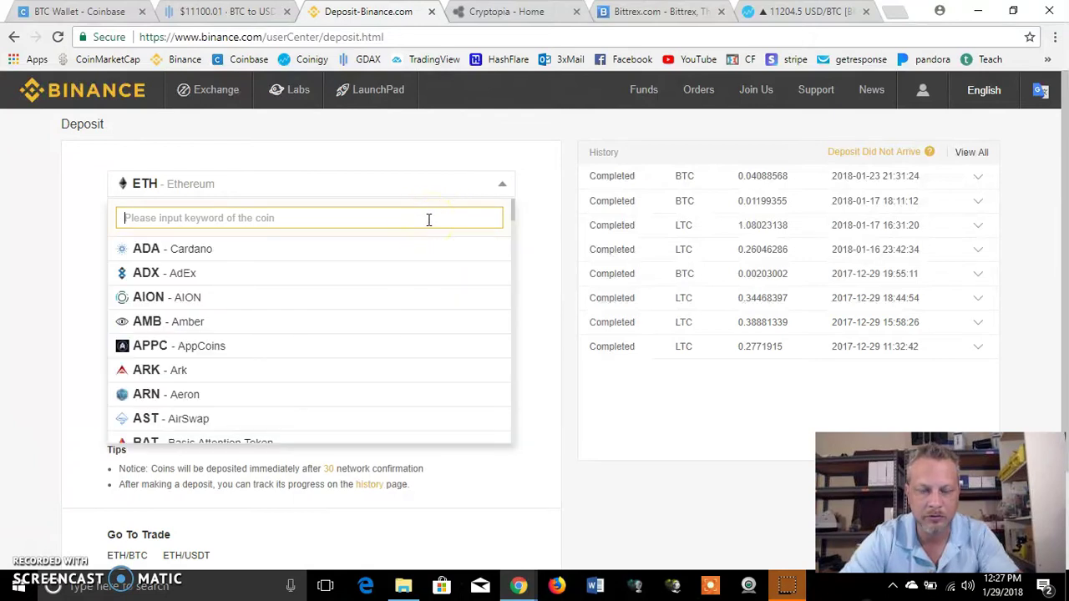
{"action": "type", "text": "btc"}
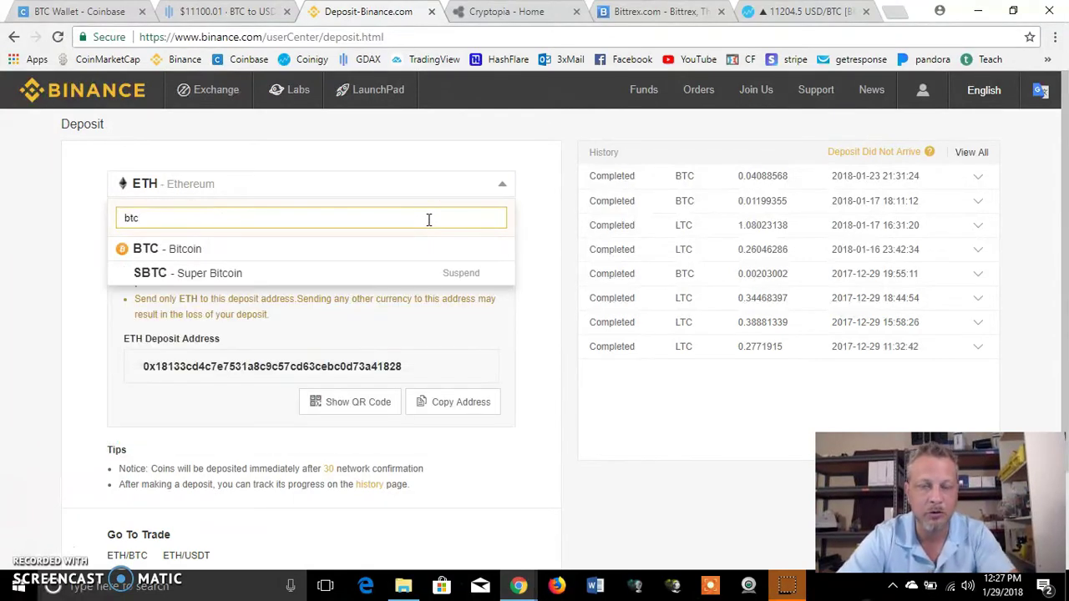
{"action": "left_click", "coordinate": [325, 252]}
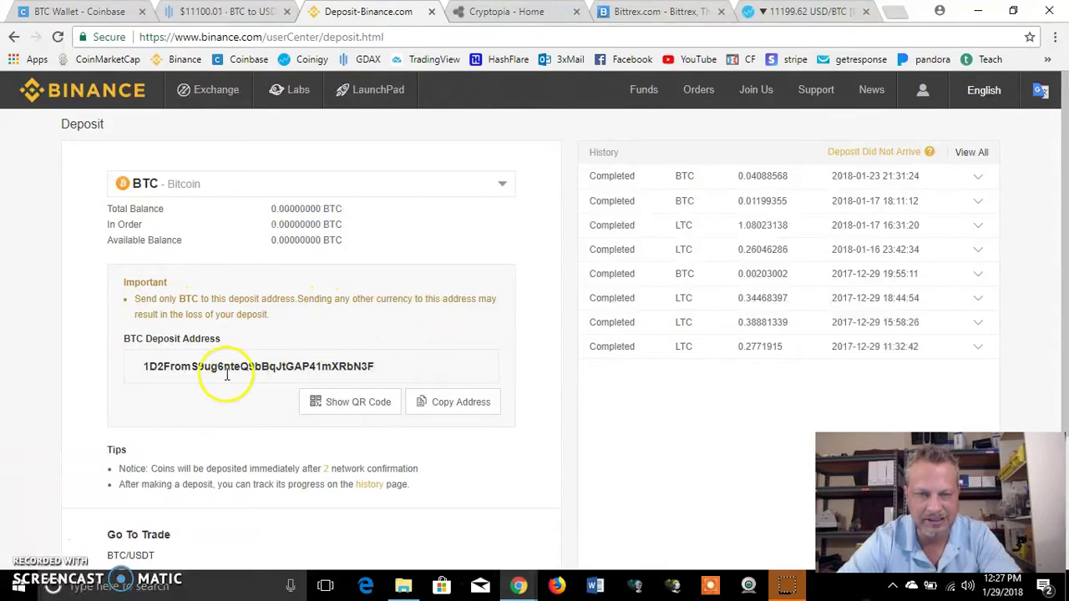
{"action": "left_click_drag", "start_coordinate": [339, 372], "coordinate": [382, 374]}
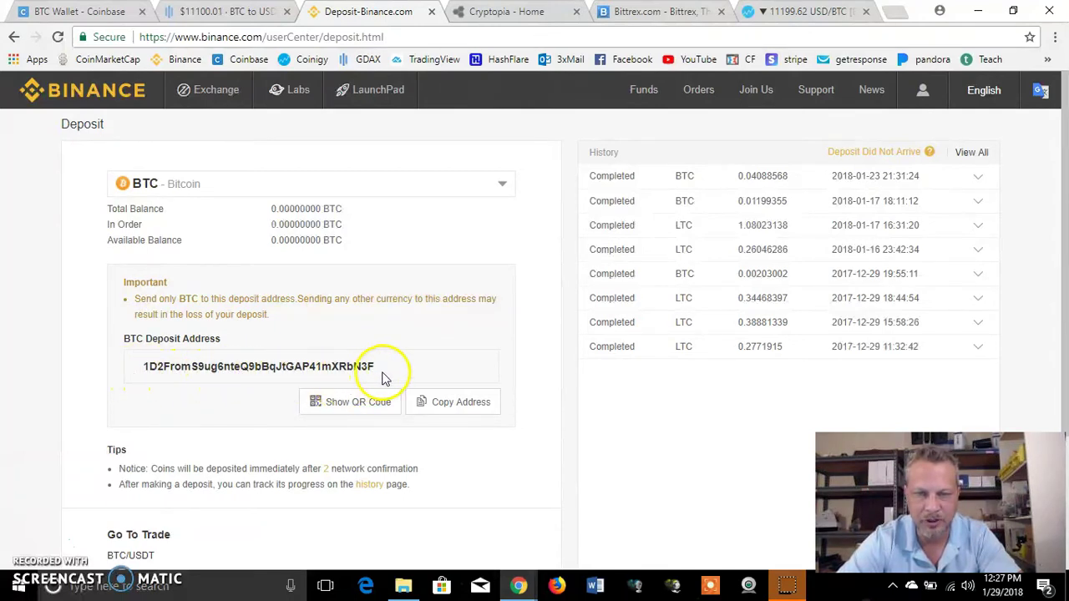
{"action": "left_click_drag", "start_coordinate": [202, 378], "coordinate": [133, 373]}
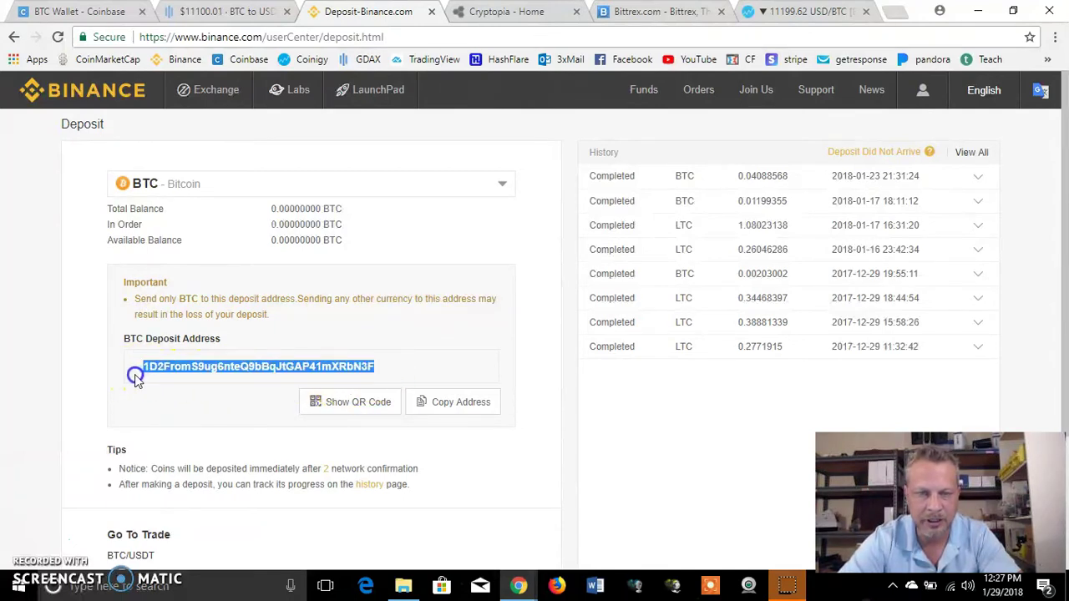
{"action": "left_click", "coordinate": [439, 405]}
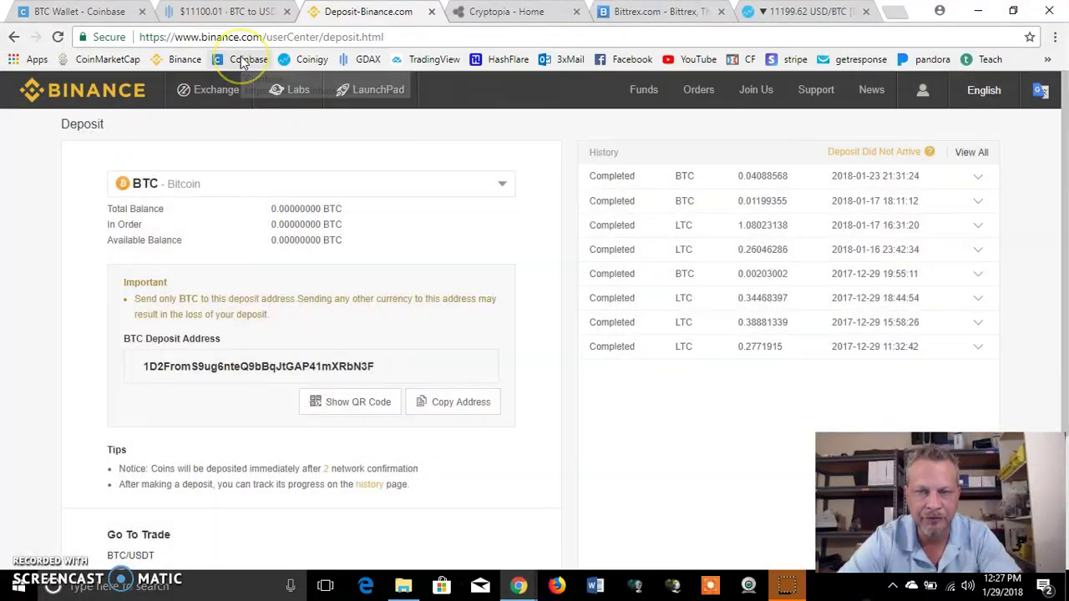
Switch back to GDAX and paste the Binance BTC deposit address as the withdrawal destination
{"action": "left_click", "coordinate": [226, 12]}
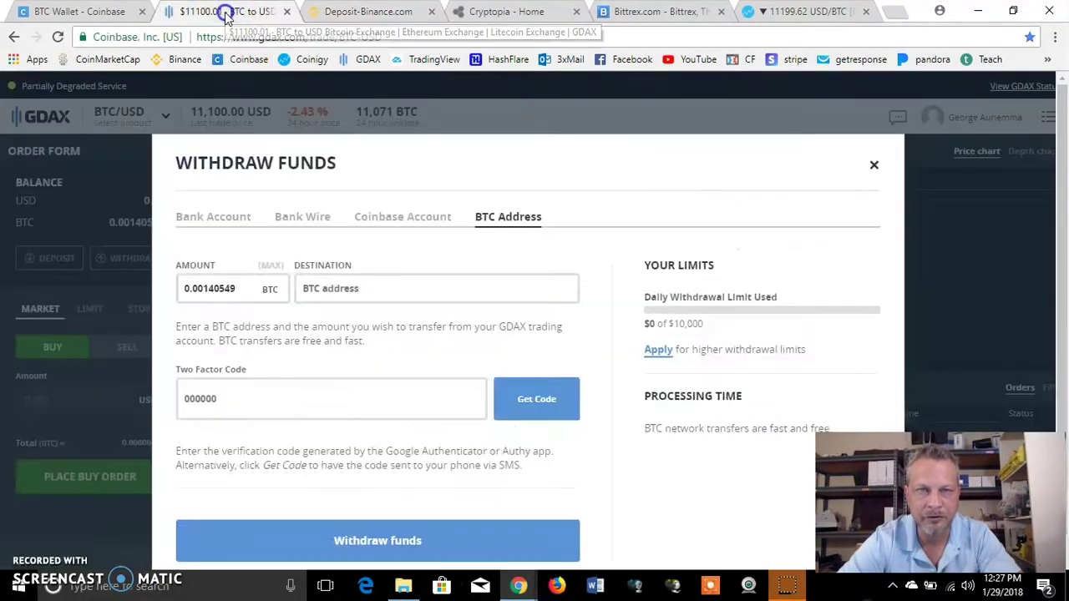
{"action": "left_click", "coordinate": [368, 290]}
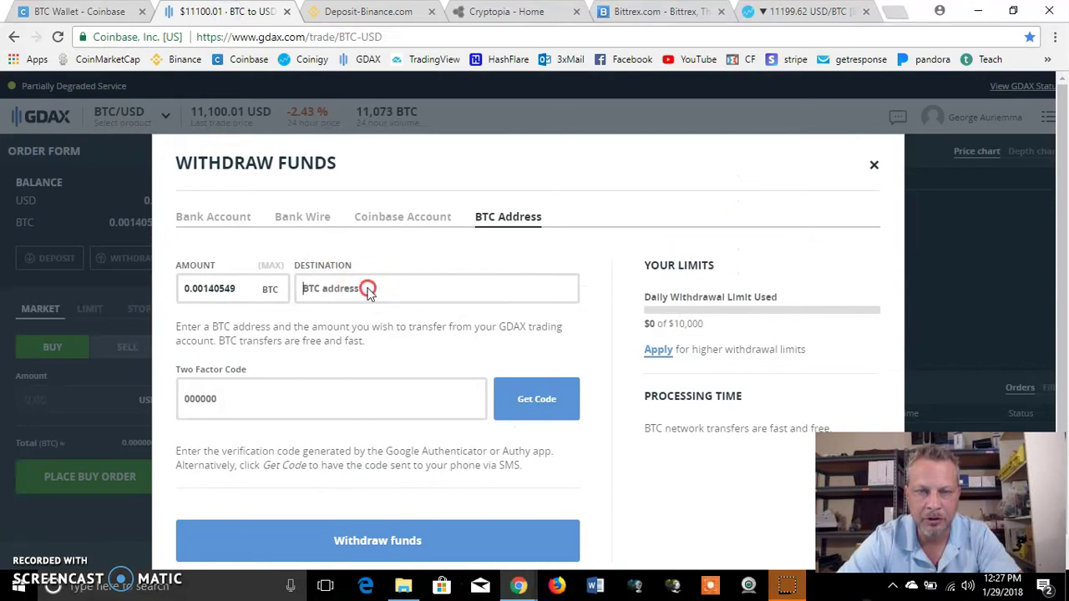
{"action": "right_click", "coordinate": [369, 291]}
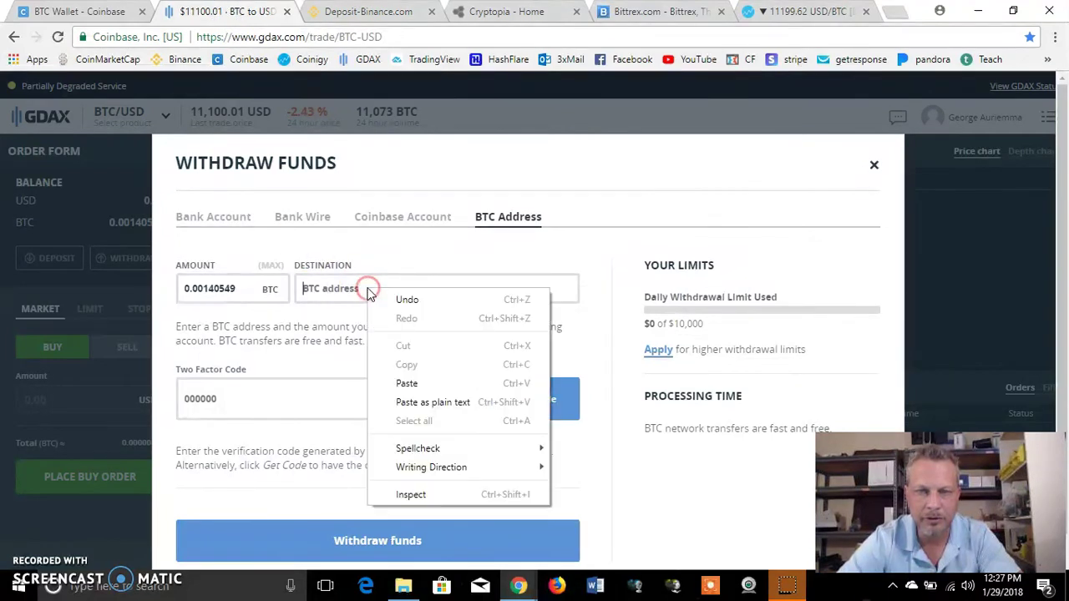
{"action": "left_click", "coordinate": [406, 384]}
Request a two-factor code by SMS and enter the received verification code in the withdrawal form
{"action": "left_click", "coordinate": [532, 404]}
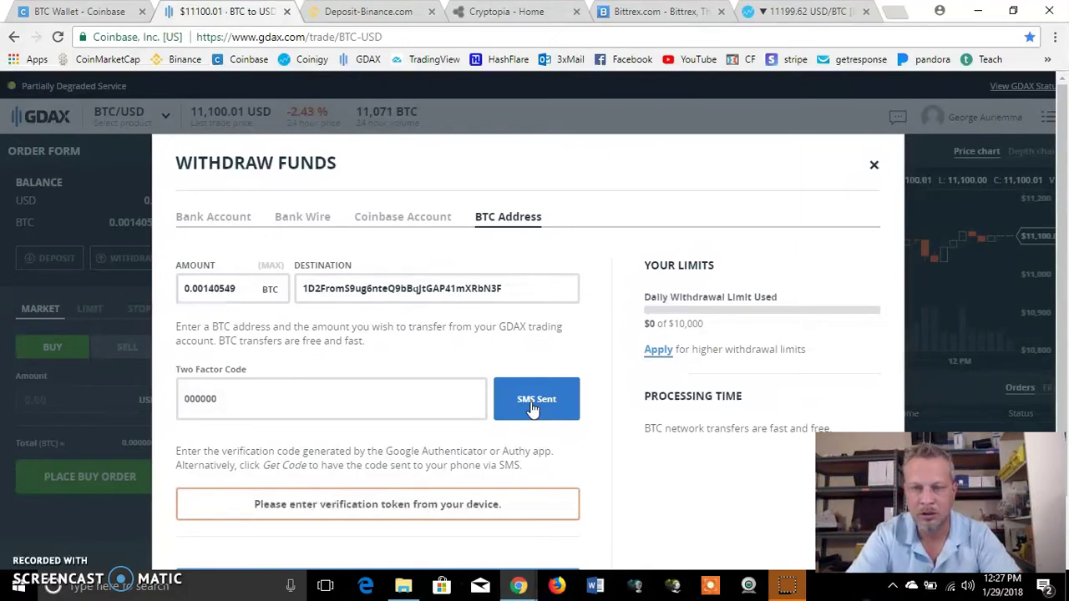
{"action": "left_click", "coordinate": [382, 401]}
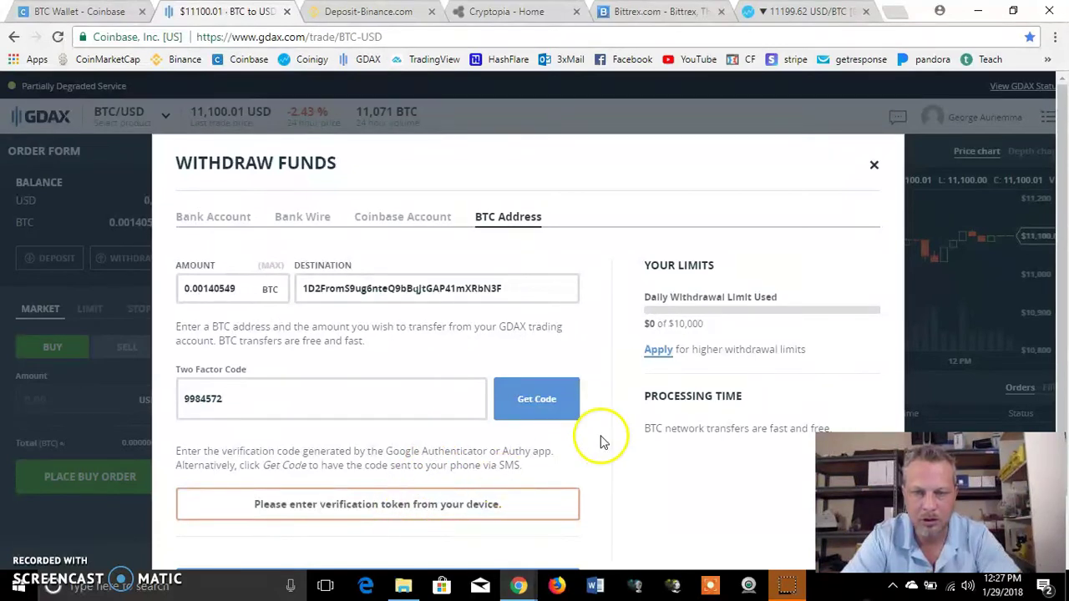
{"action": "left_click_drag", "start_coordinate": [1054, 236], "coordinate": [1062, 296]}
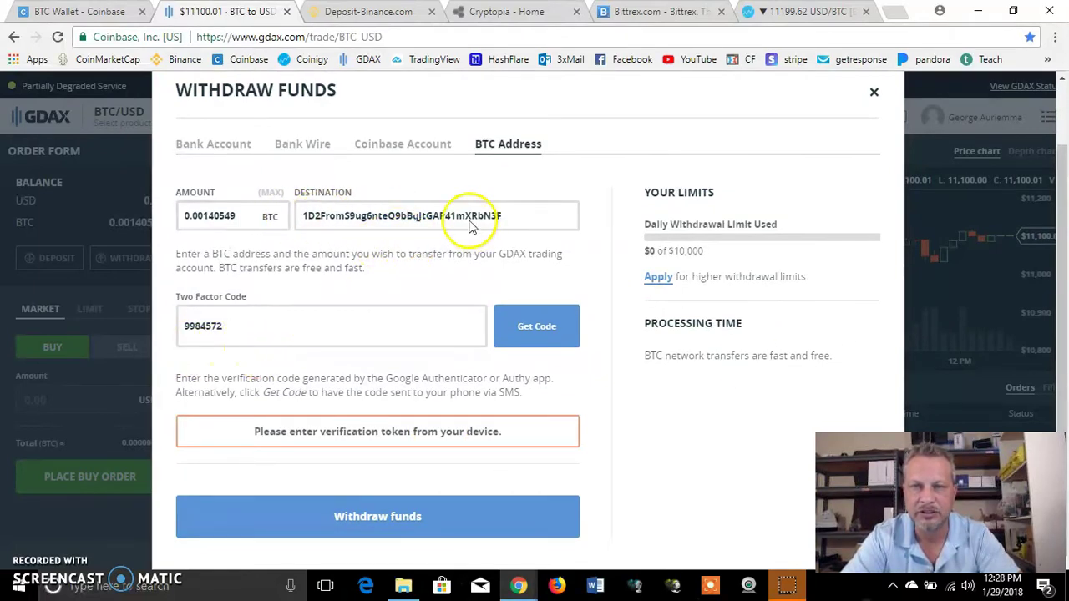
Compare the destination with the BTC deposit address on Binance, and submit the GDAX withdrawal
{"action": "left_click", "coordinate": [378, 14]}
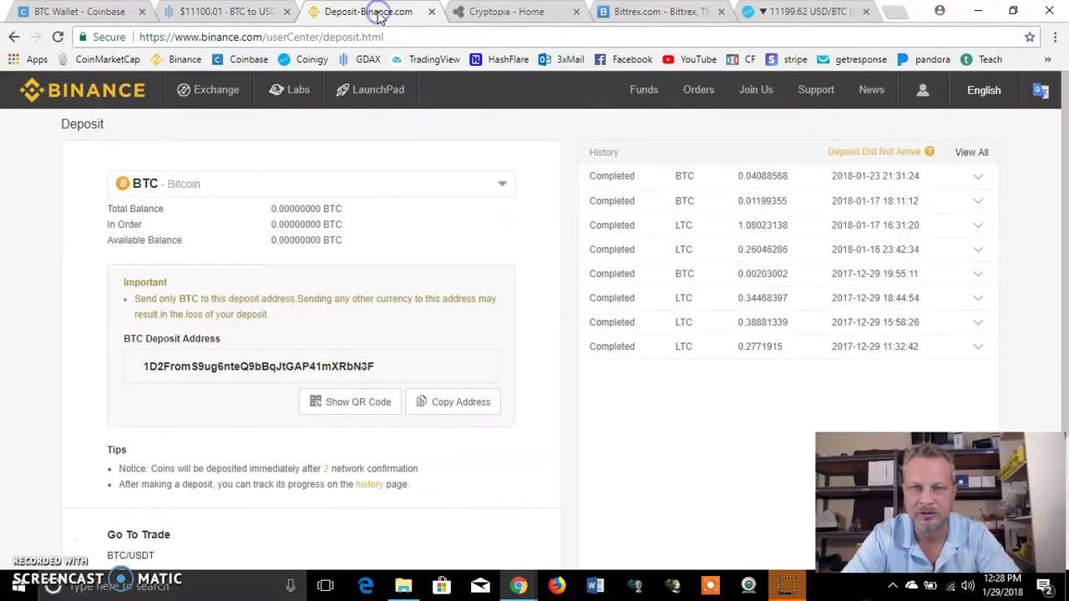
{"action": "left_click", "coordinate": [235, 15]}
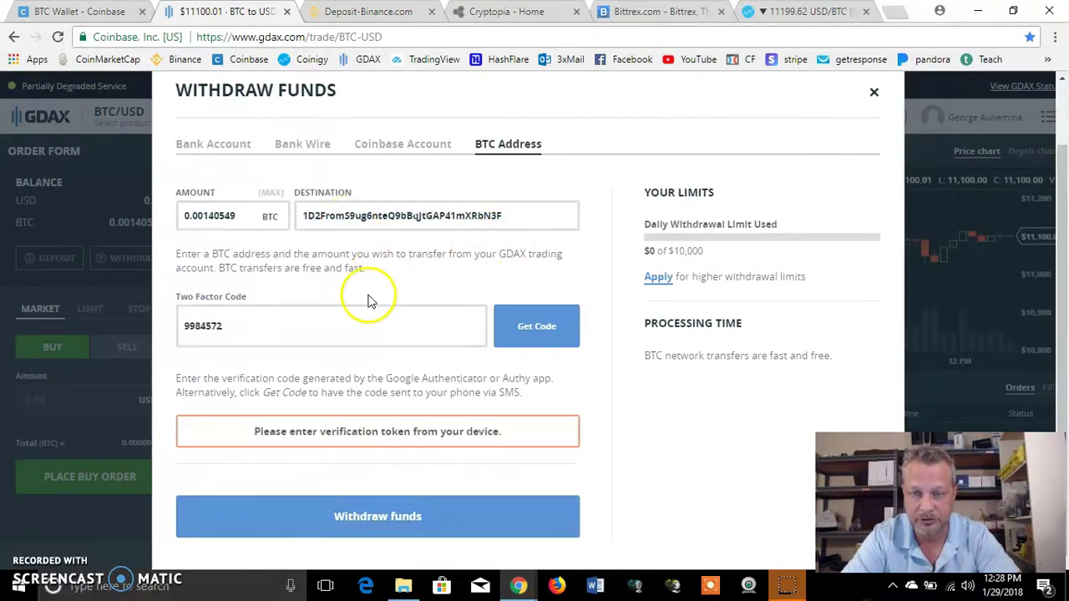
{"action": "left_click", "coordinate": [384, 516]}
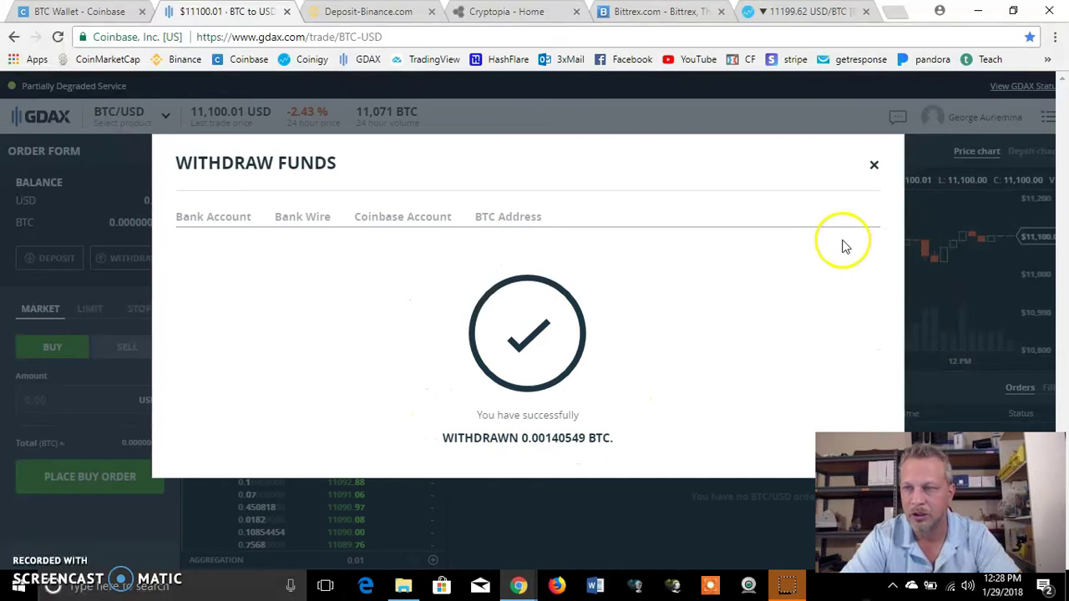
{"action": "left_click", "coordinate": [874, 166]}
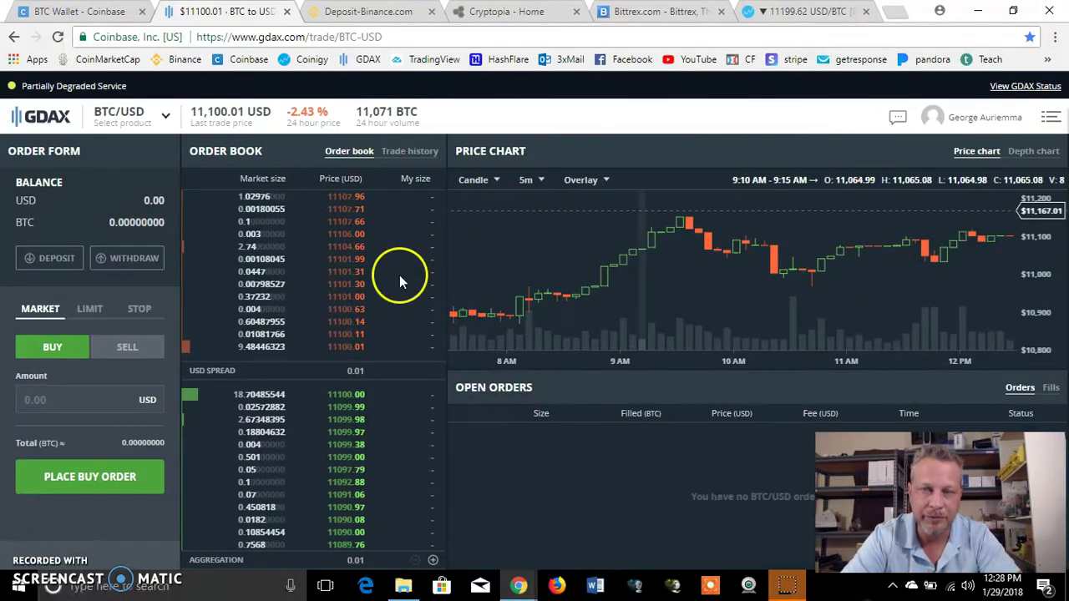
Check the deposit history on Binance for the incoming BTC, and return to GDAX to view its account menu
{"action": "left_click", "coordinate": [376, 11]}
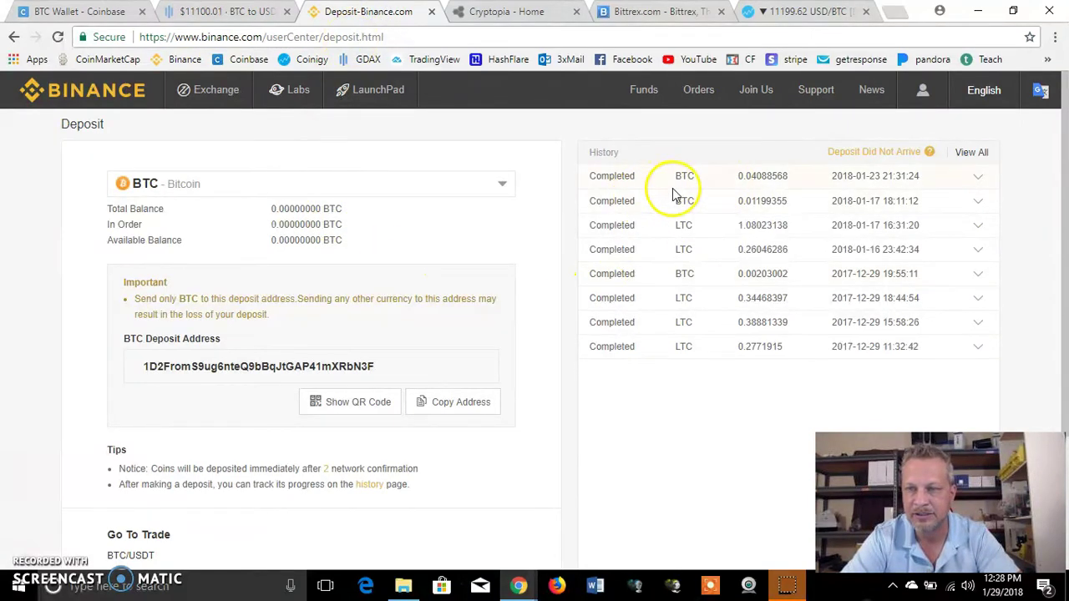
{"action": "left_click", "coordinate": [241, 12]}
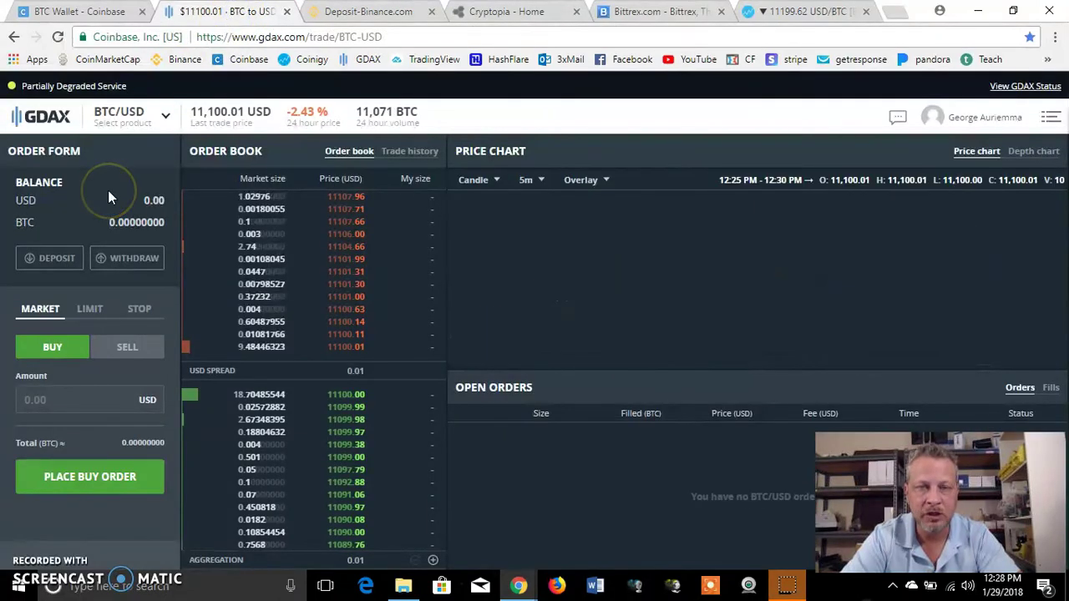
{"action": "left_click", "coordinate": [1051, 117]}
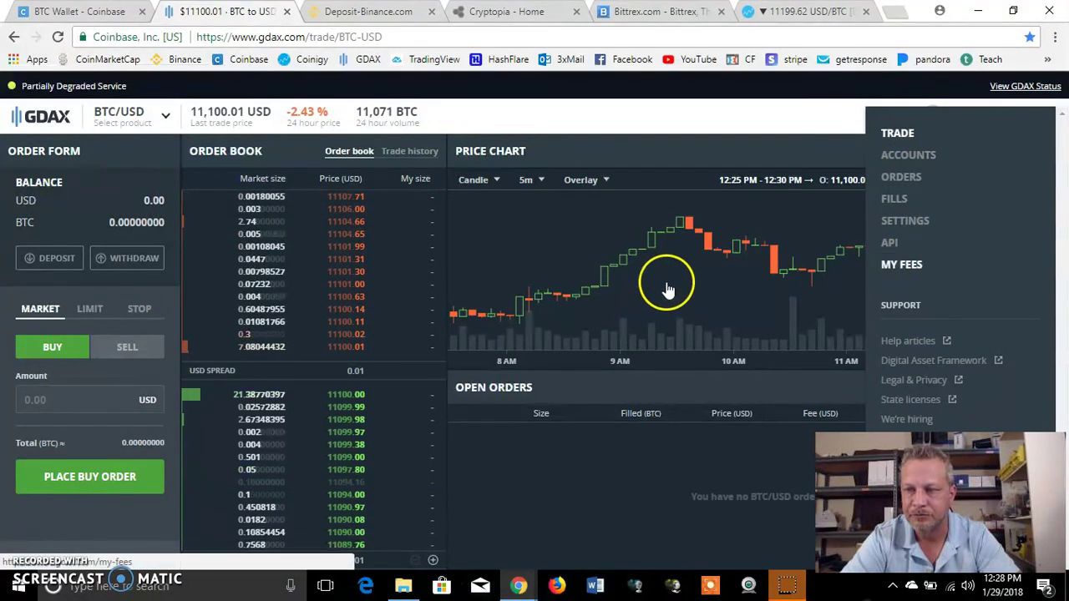
{"action": "left_click", "coordinate": [335, 152]}
Switch to Binance and review the complete deposit and withdrawal histories for the incoming BTC
{"action": "left_click", "coordinate": [379, 12]}
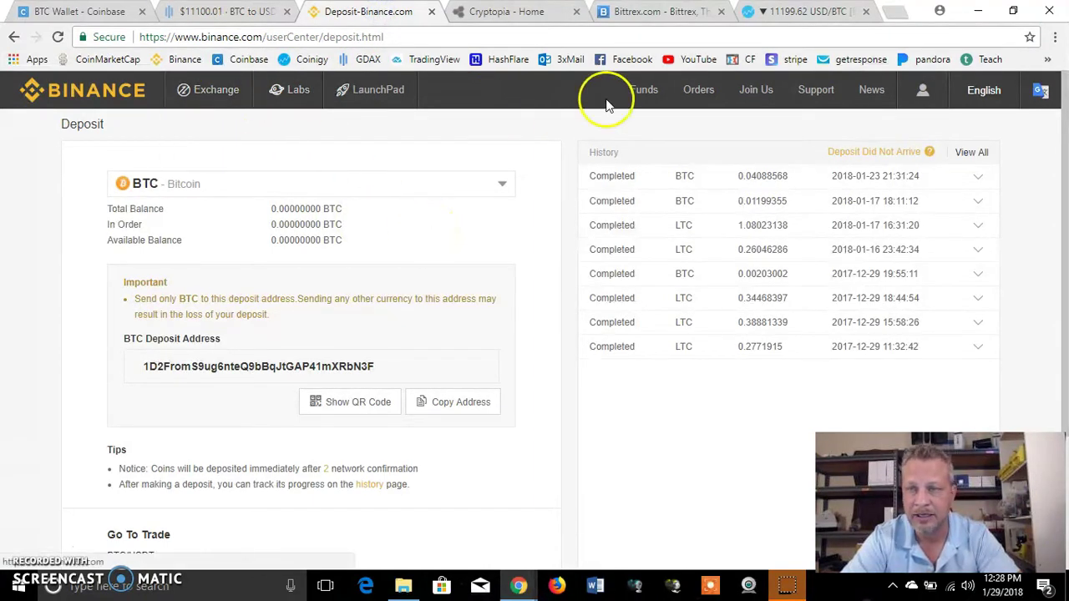
{"action": "mouse_move", "coordinate": [641, 96]}
{"action": "left_click", "coordinate": [594, 150]}
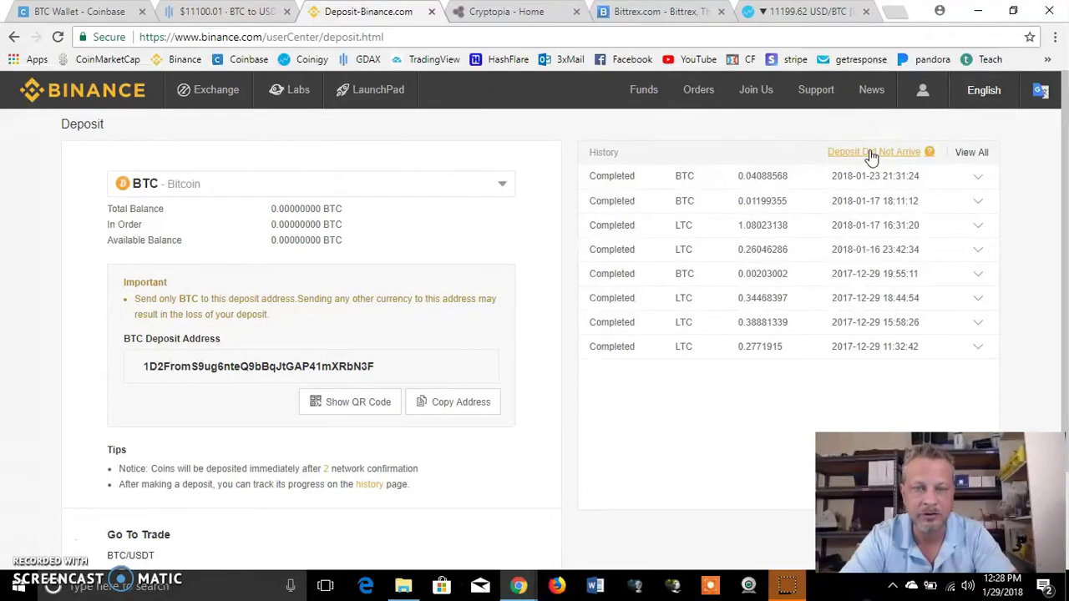
{"action": "left_click", "coordinate": [971, 152]}
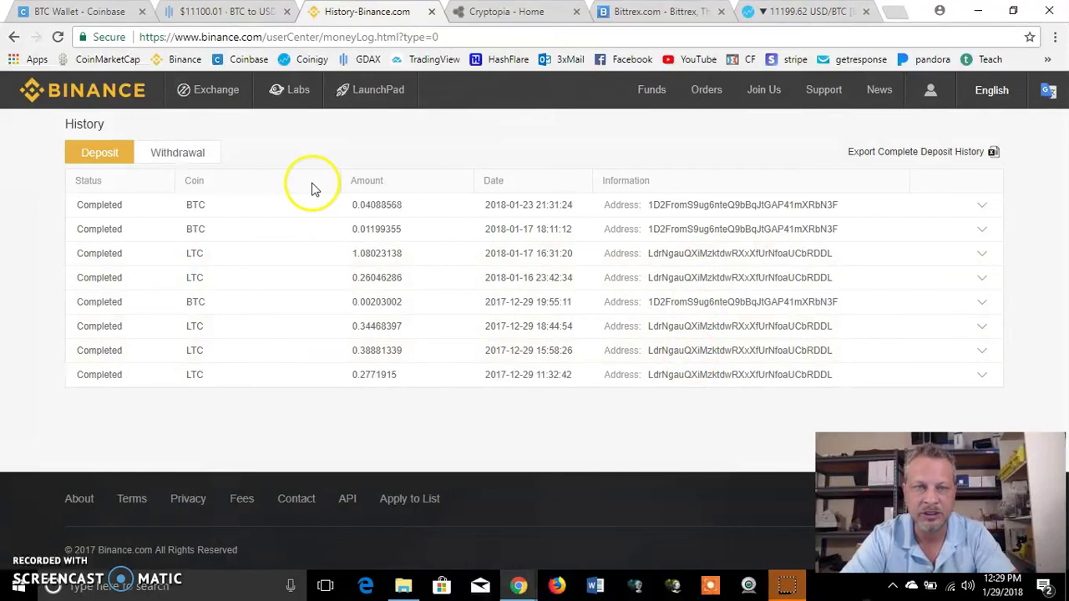
{"action": "left_click", "coordinate": [203, 156]}
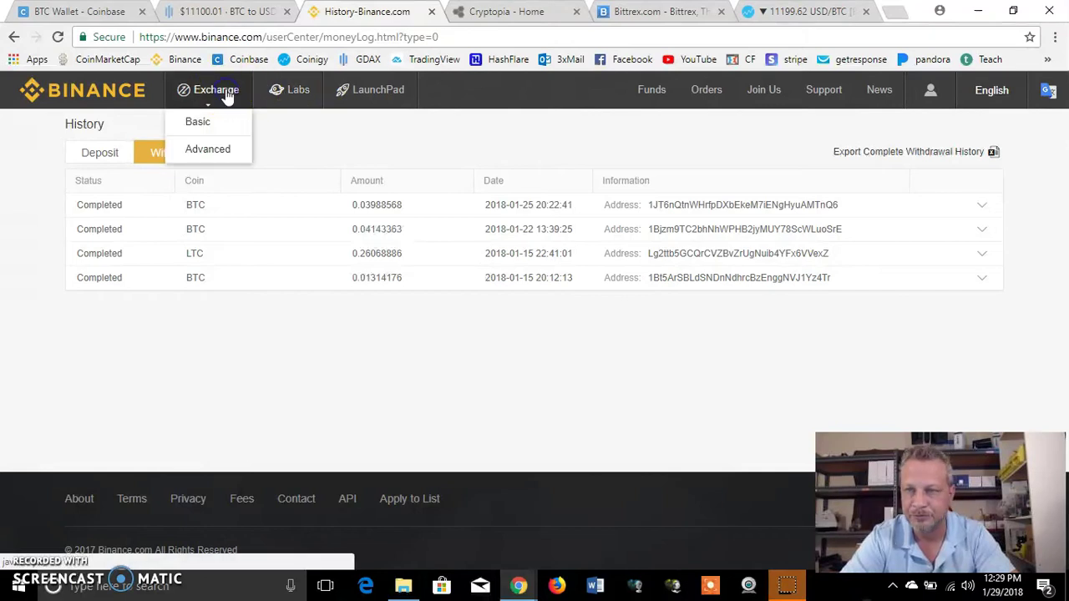
{"action": "mouse_move", "coordinate": [672, 107]}
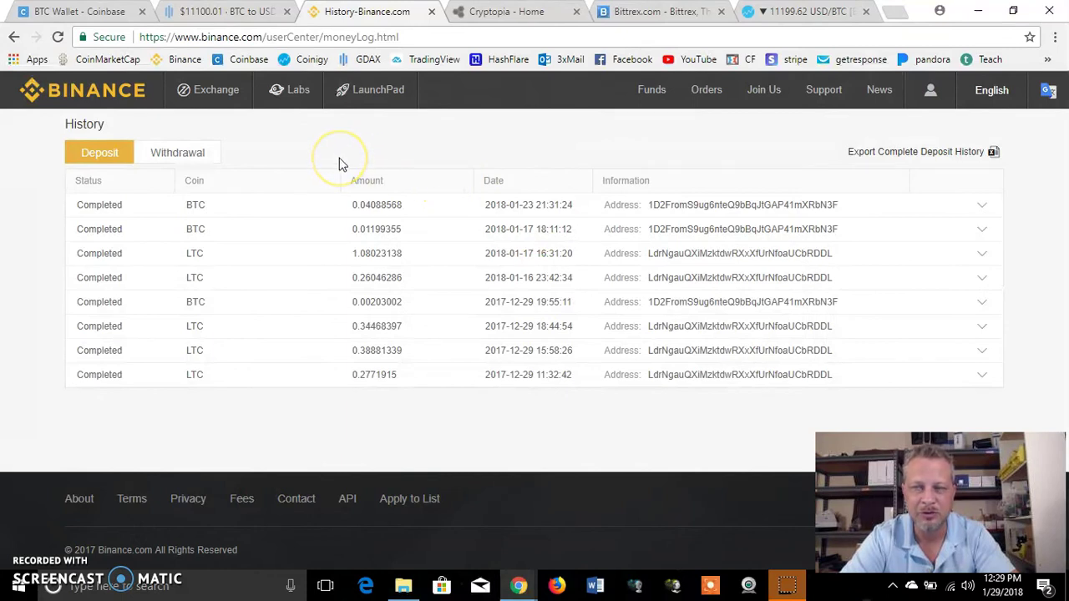
Check the BTC wallet on Coinbase, and switch to GDAX to open the BTC account's history
{"action": "left_click", "coordinate": [109, 11]}
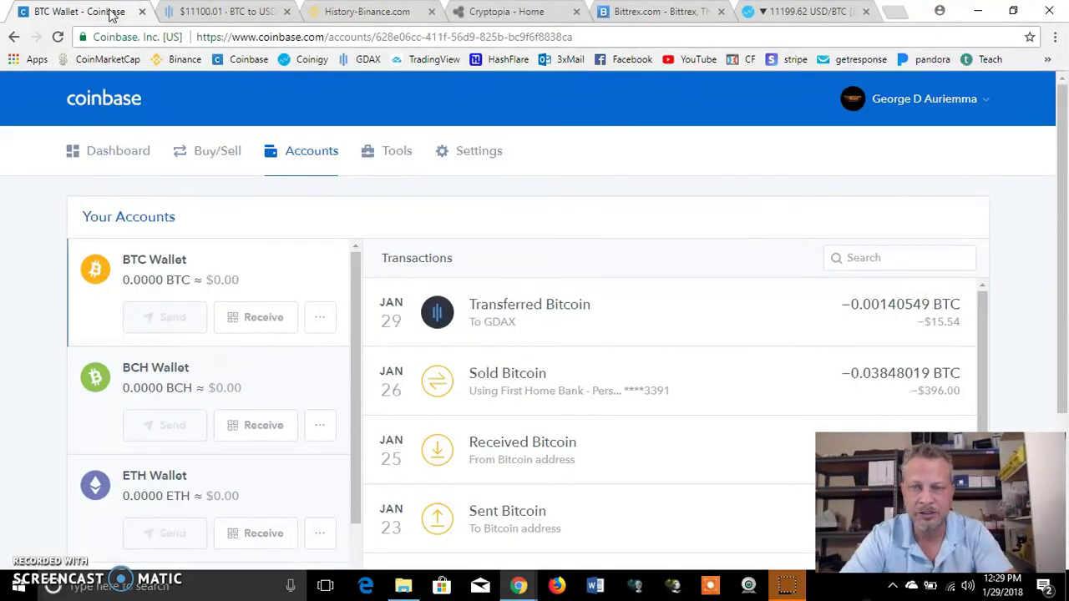
{"action": "left_click", "coordinate": [206, 13]}
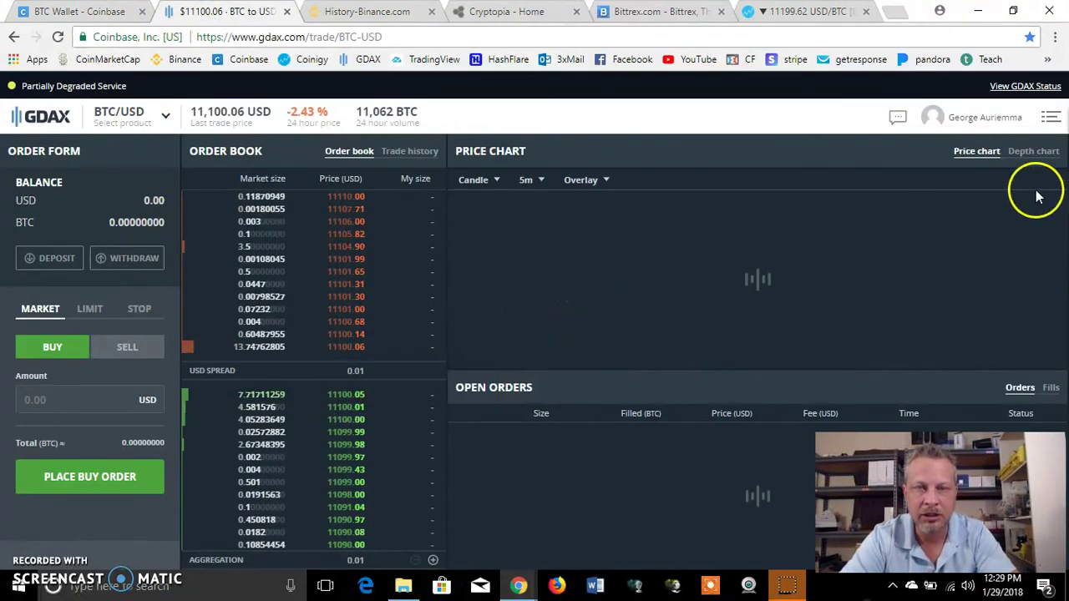
{"action": "left_click", "coordinate": [1050, 119]}
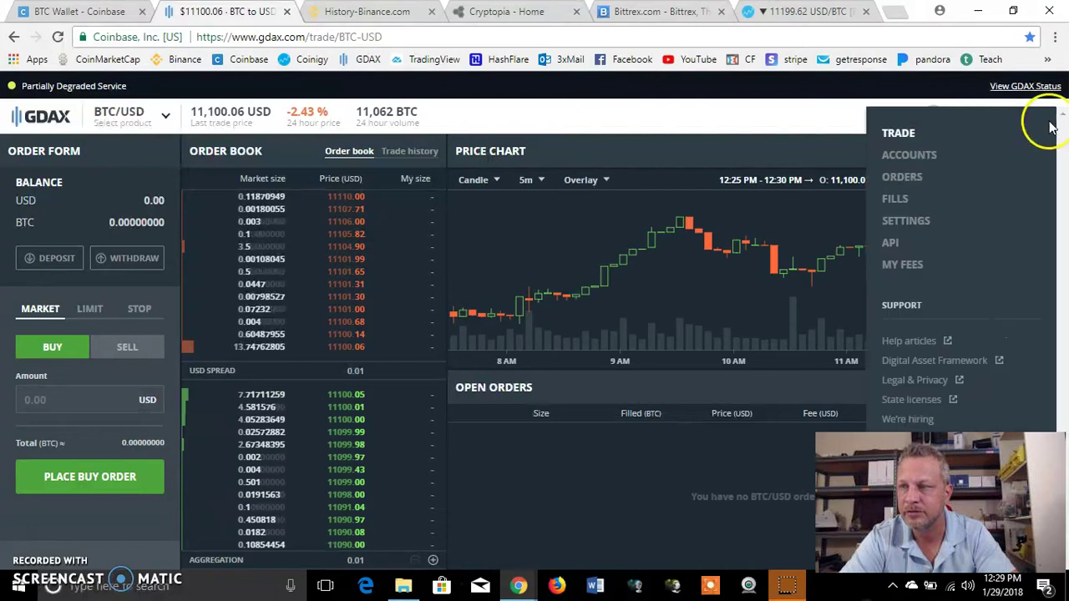
{"action": "left_click", "coordinate": [905, 154]}
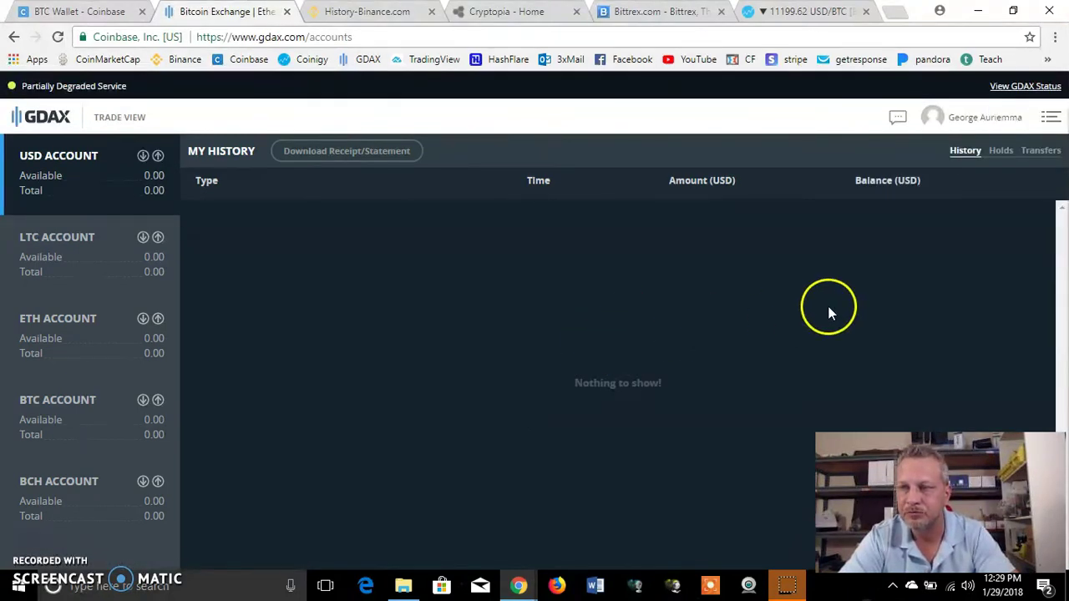
{"action": "left_click", "coordinate": [965, 154]}
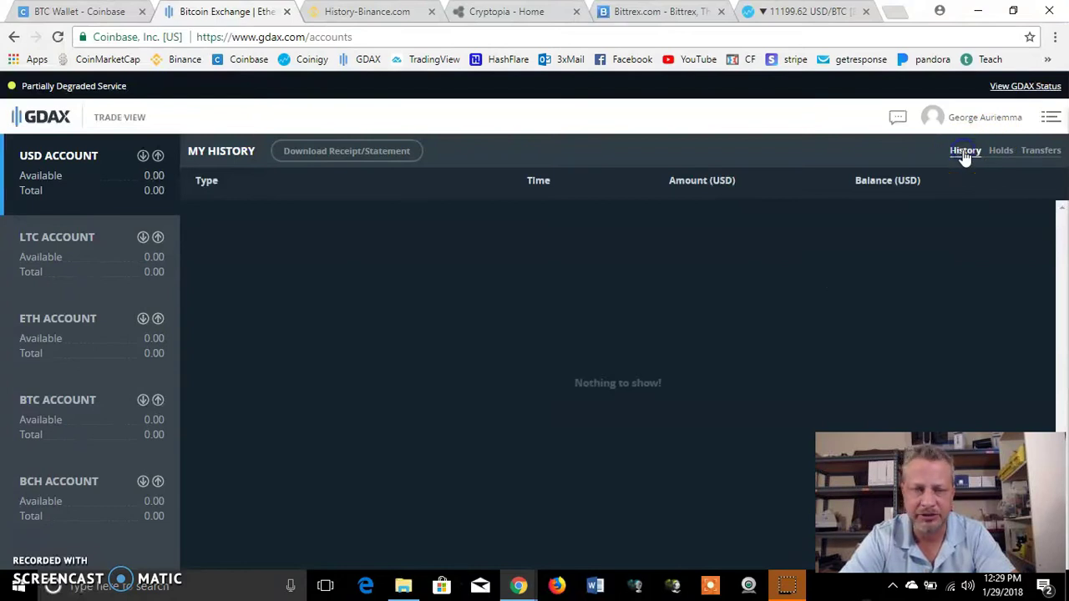
{"action": "left_click", "coordinate": [61, 255]}
{"action": "left_click", "coordinate": [72, 404]}
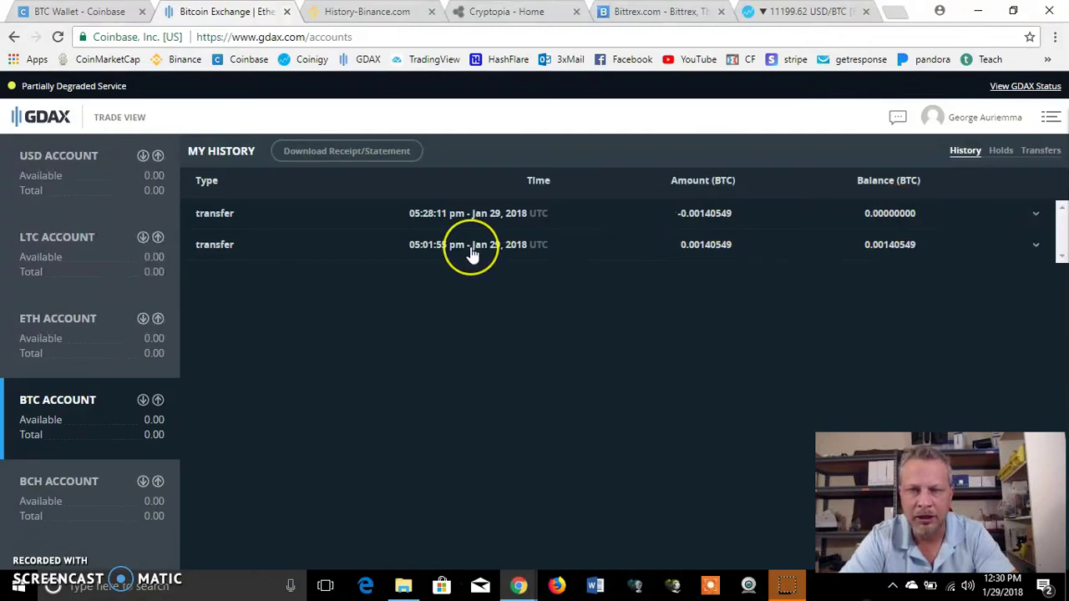
Examine the times and balances of the BTC transfers and expand the details of the 05:01:55 pm transfer
{"action": "left_click", "coordinate": [441, 254]}
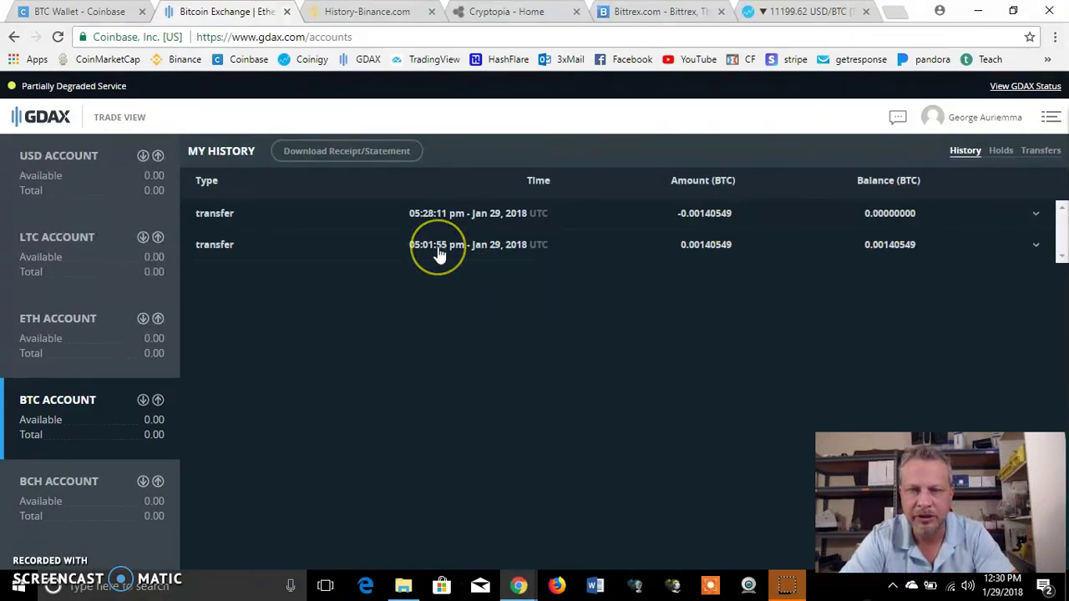
{"action": "left_click", "coordinate": [466, 251]}
{"action": "left_click", "coordinate": [882, 227]}
{"action": "left_click", "coordinate": [890, 251]}
{"action": "left_click", "coordinate": [918, 255]}
{"action": "left_click", "coordinate": [1033, 247]}
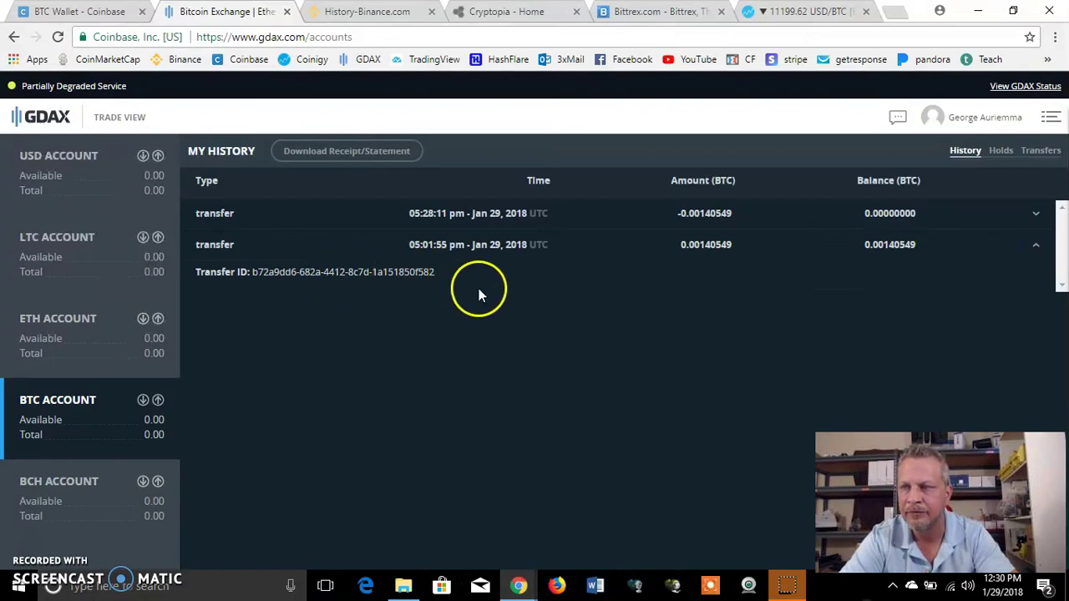
Switch to Binance, check the account balances and open the Basic exchange
{"action": "left_click", "coordinate": [354, 17]}
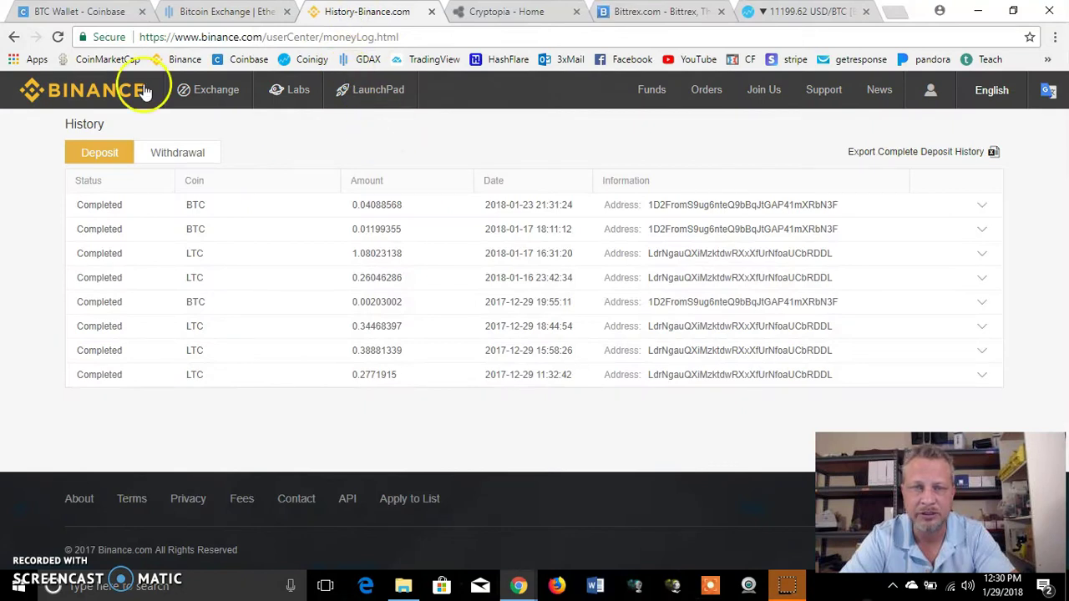
{"action": "mouse_move", "coordinate": [232, 98]}
{"action": "mouse_move", "coordinate": [649, 96]}
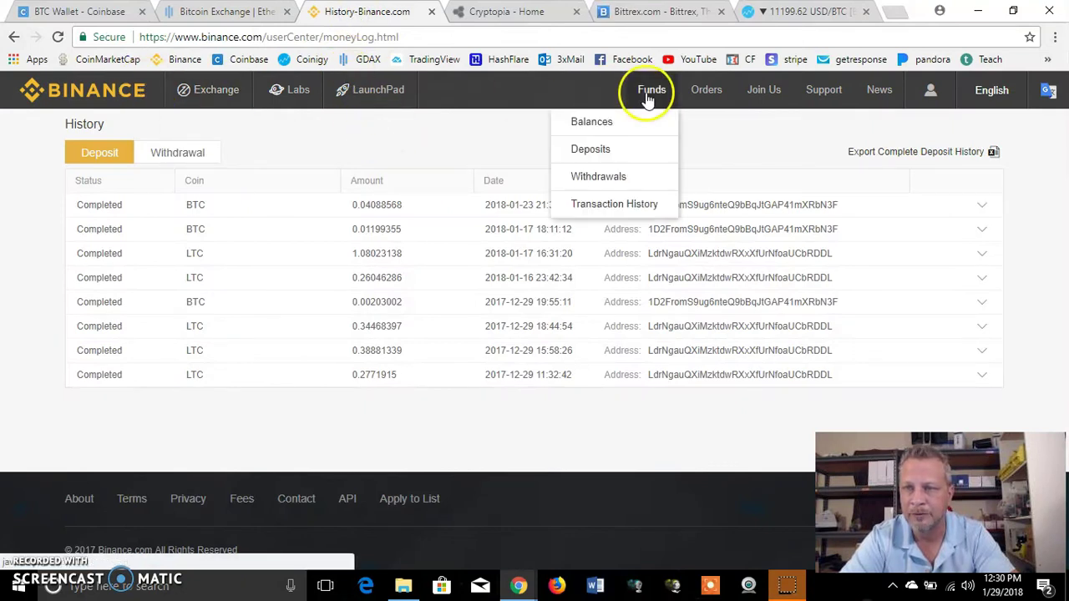
{"action": "left_click", "coordinate": [597, 125]}
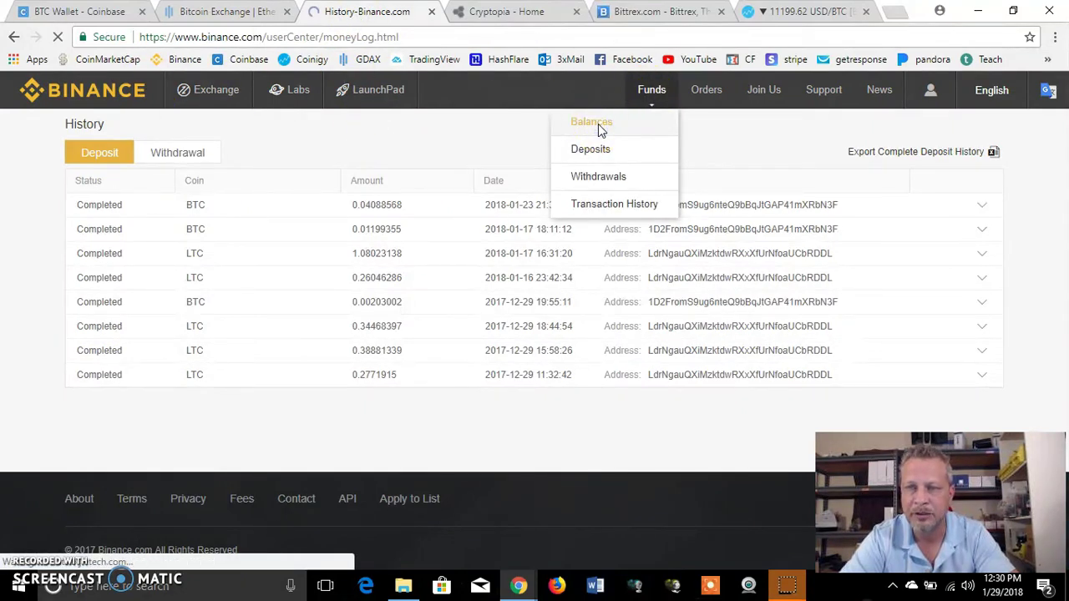
{"action": "left_click", "coordinate": [476, 209]}
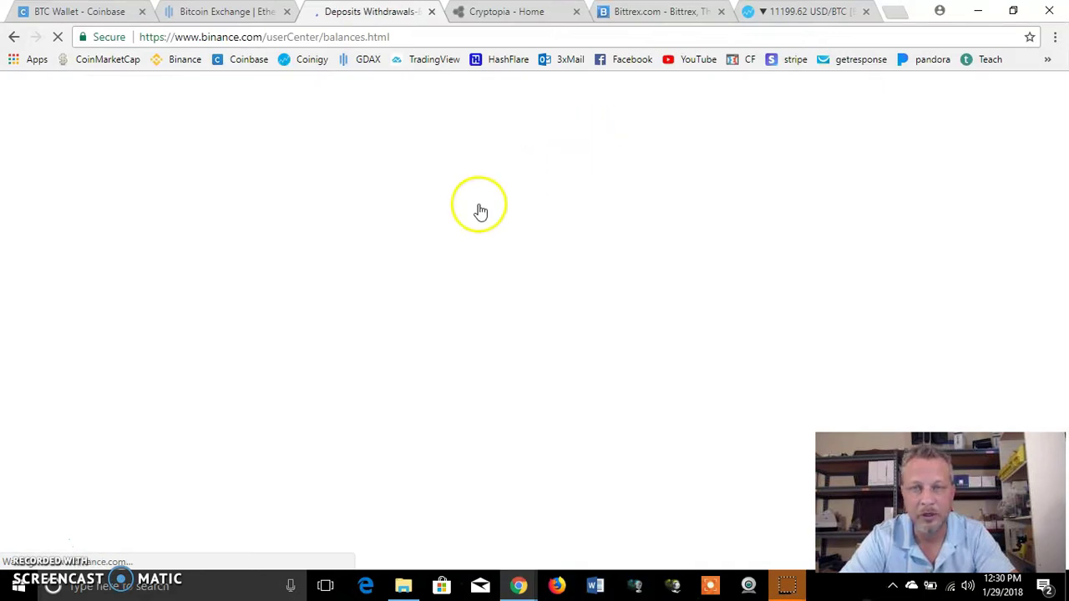
{"action": "left_click", "coordinate": [409, 206]}
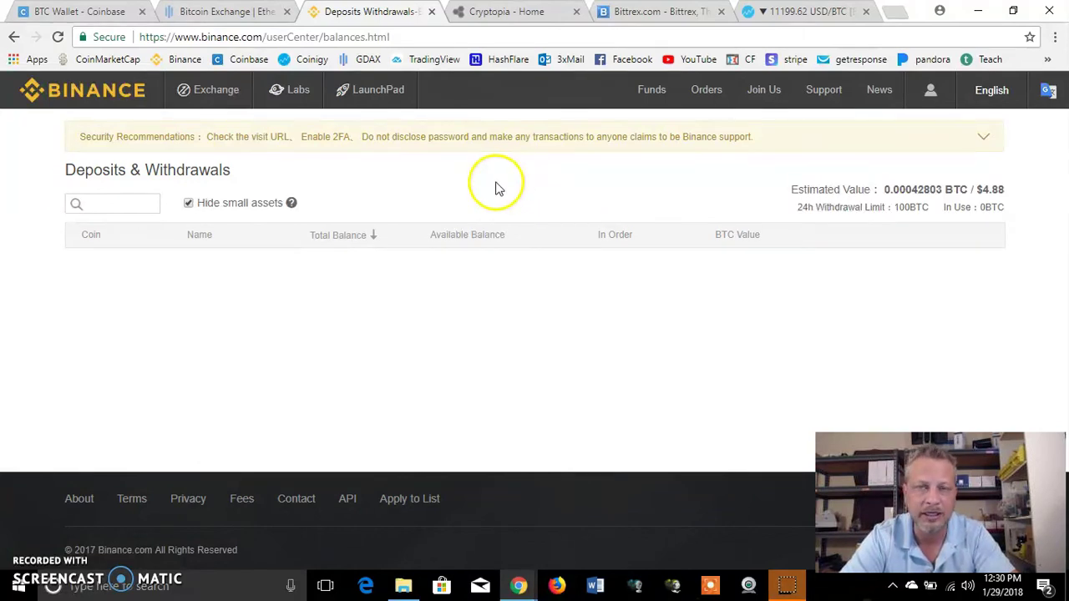
{"action": "mouse_move", "coordinate": [223, 98]}
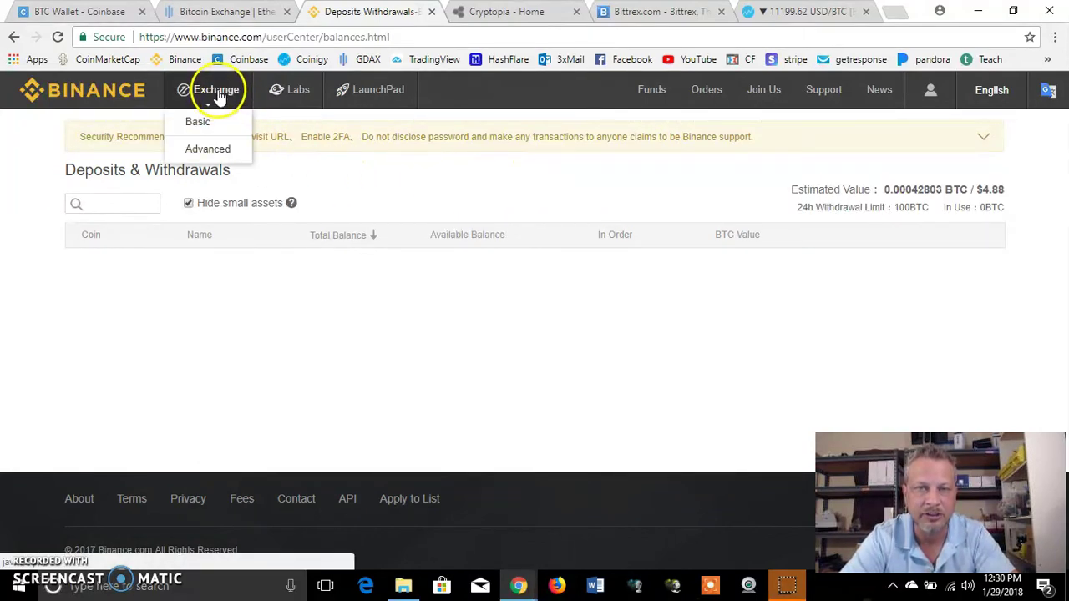
{"action": "left_click", "coordinate": [202, 122]}
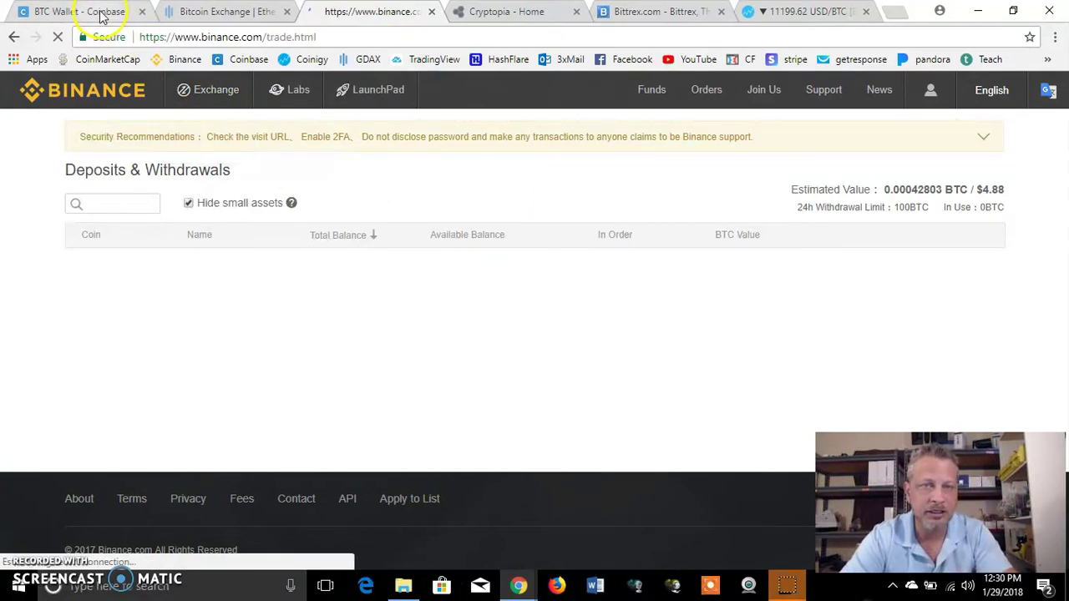
Revisit the BTC wallet on Coinbase, and return to the BTC/USD trading view on GDAX
{"action": "left_click", "coordinate": [99, 14]}
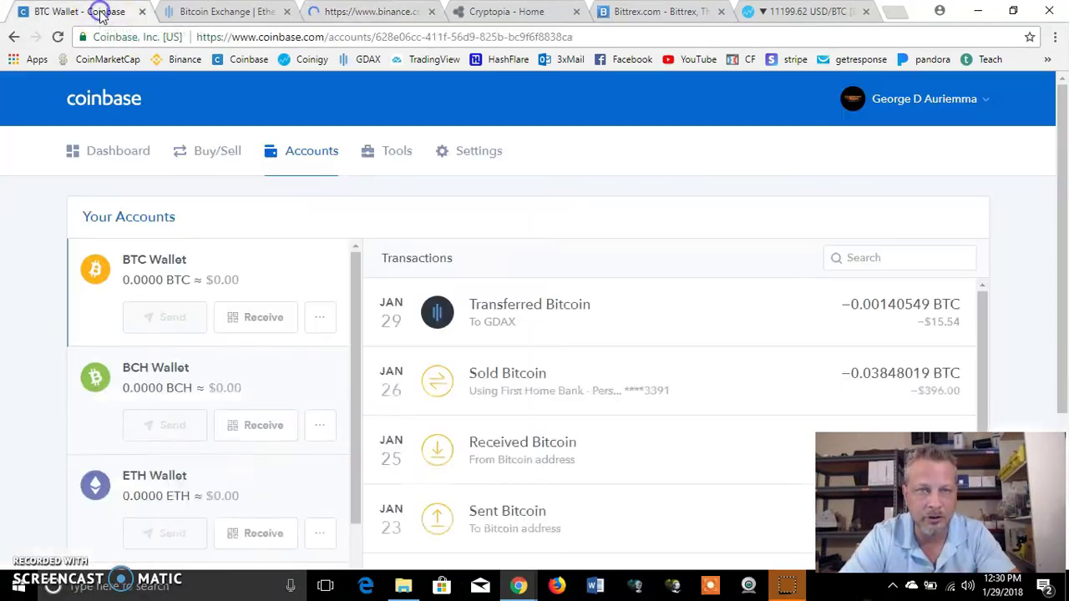
{"action": "left_click", "coordinate": [212, 13]}
{"action": "left_click", "coordinate": [51, 120]}
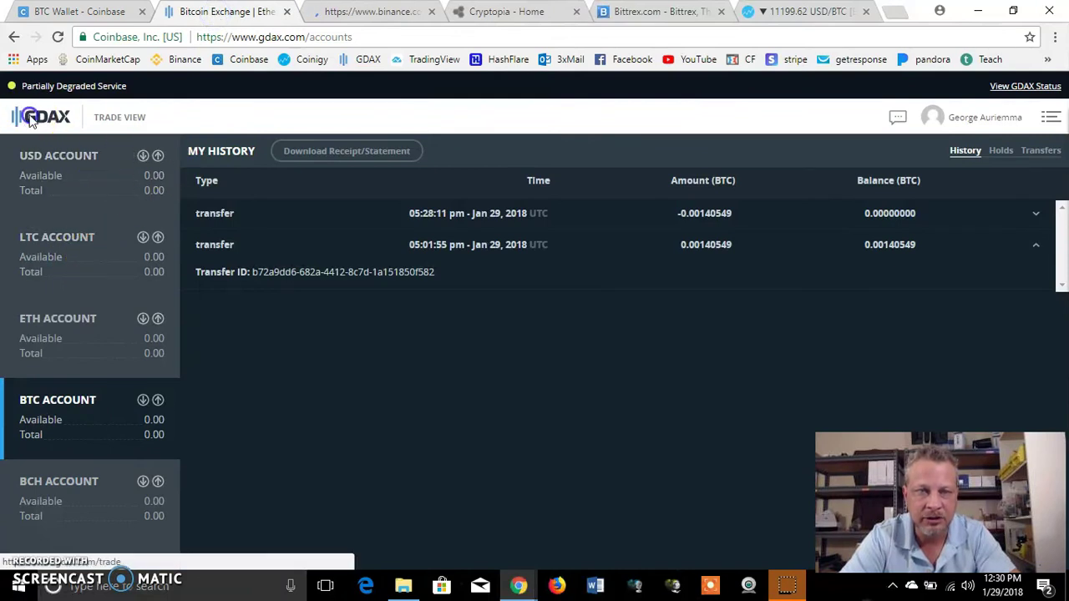
{"action": "left_click", "coordinate": [142, 127]}
{"action": "left_click", "coordinate": [159, 173]}
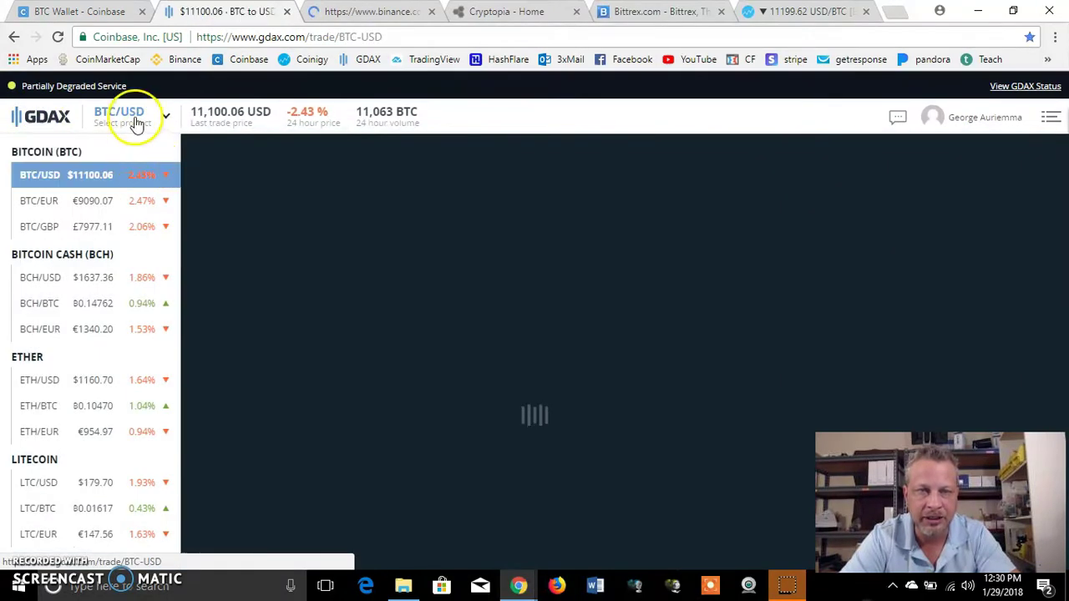
{"action": "left_click", "coordinate": [75, 178]}
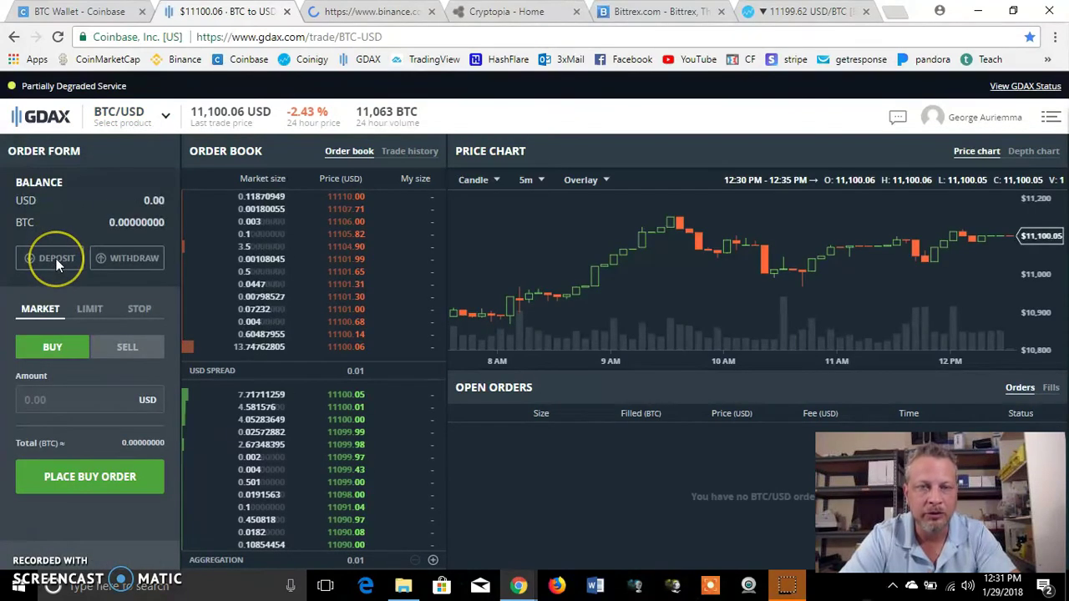
Examine the source wallets for a GDAX deposit from a Coinbase account, and close the form without depositing
{"action": "left_click", "coordinate": [56, 259]}
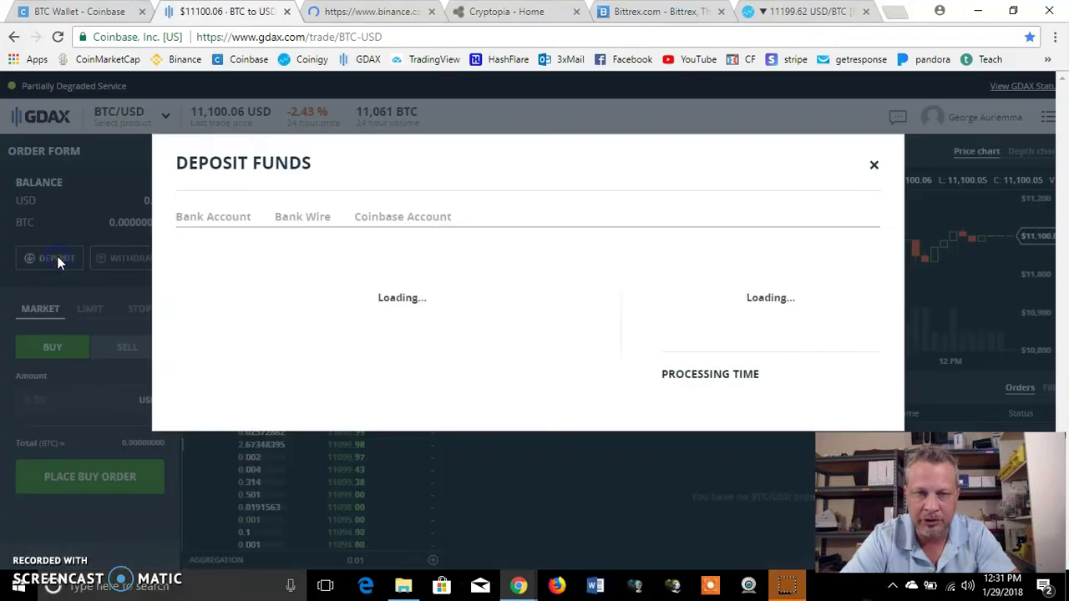
{"action": "left_click", "coordinate": [401, 216]}
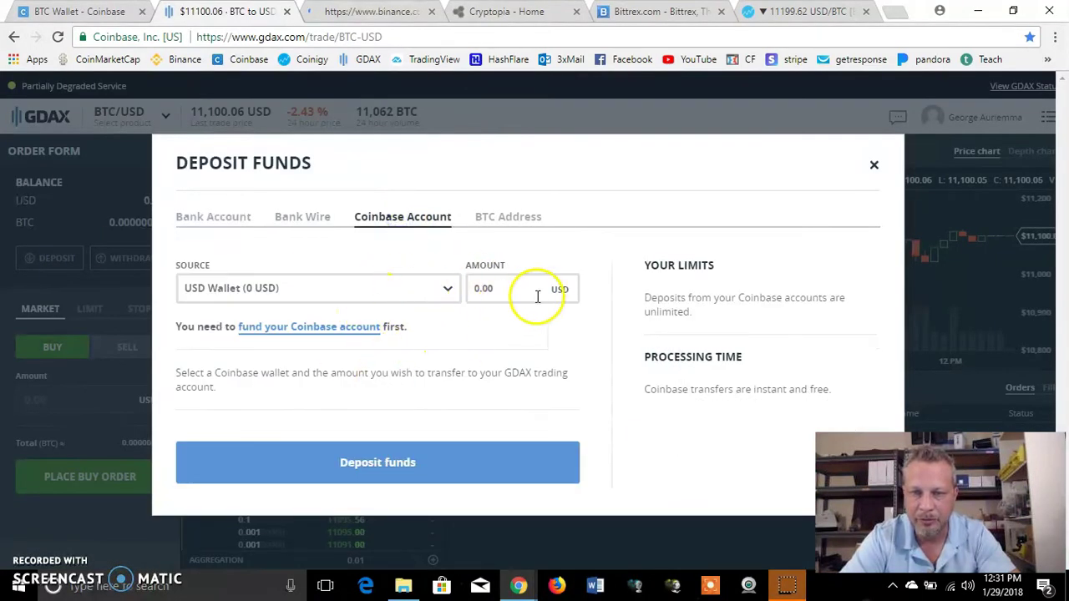
{"action": "left_click", "coordinate": [449, 287]}
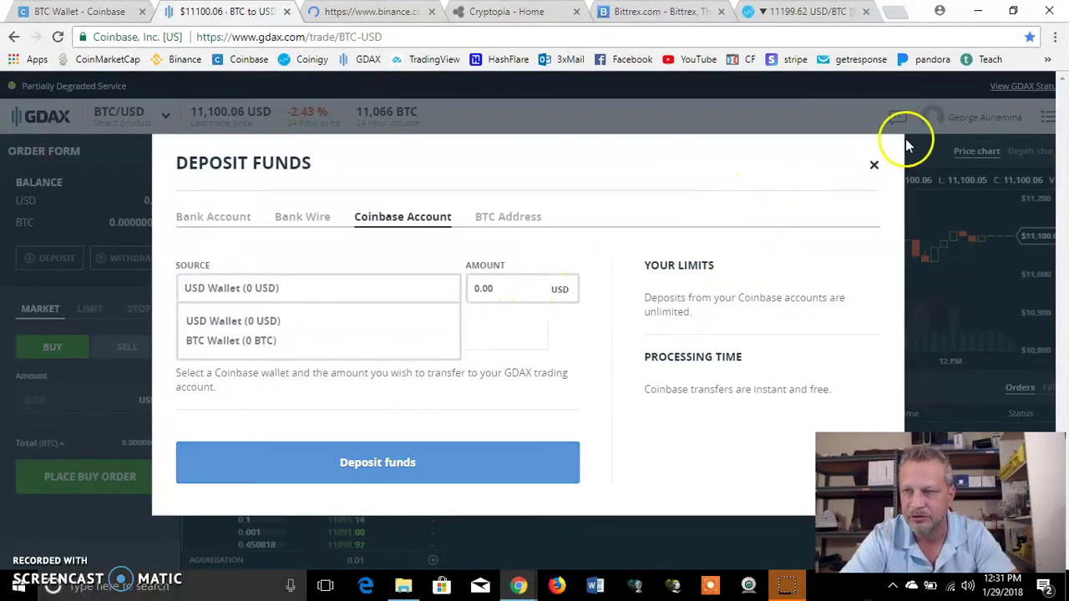
{"action": "left_click", "coordinate": [873, 164]}
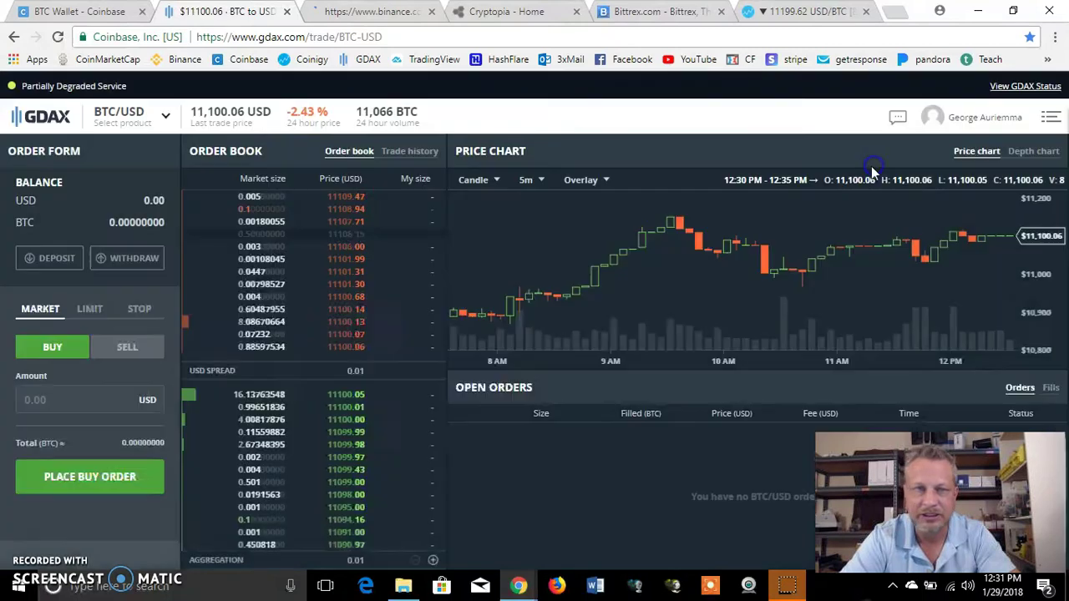
Review the GDAX form for withdrawing funds to a BTC address, and close it without withdrawing
{"action": "left_click", "coordinate": [130, 258]}
{"action": "left_click", "coordinate": [505, 219]}
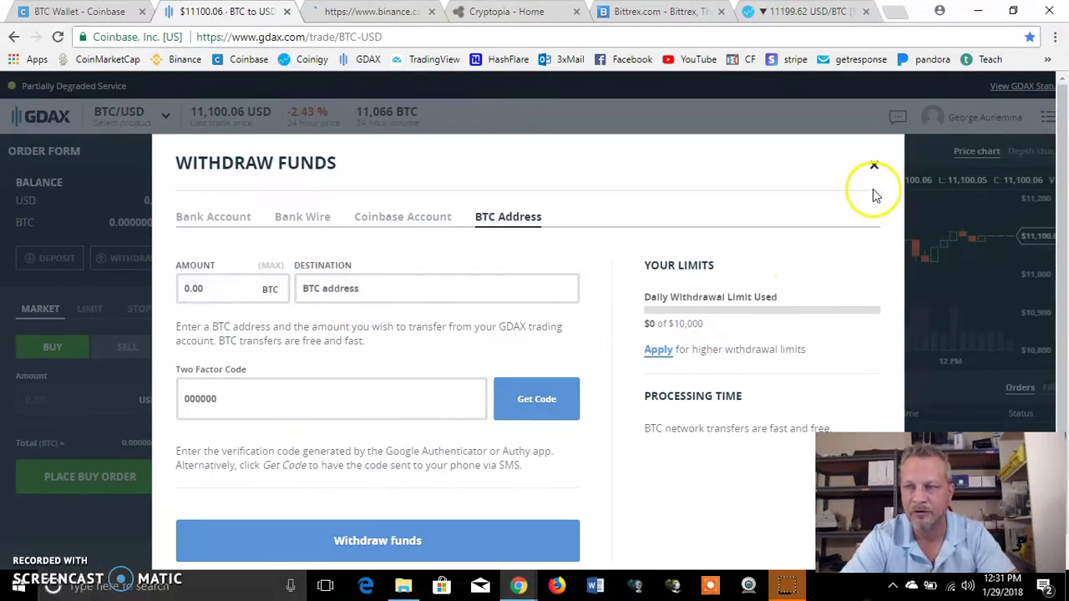
{"action": "left_click", "coordinate": [873, 165]}
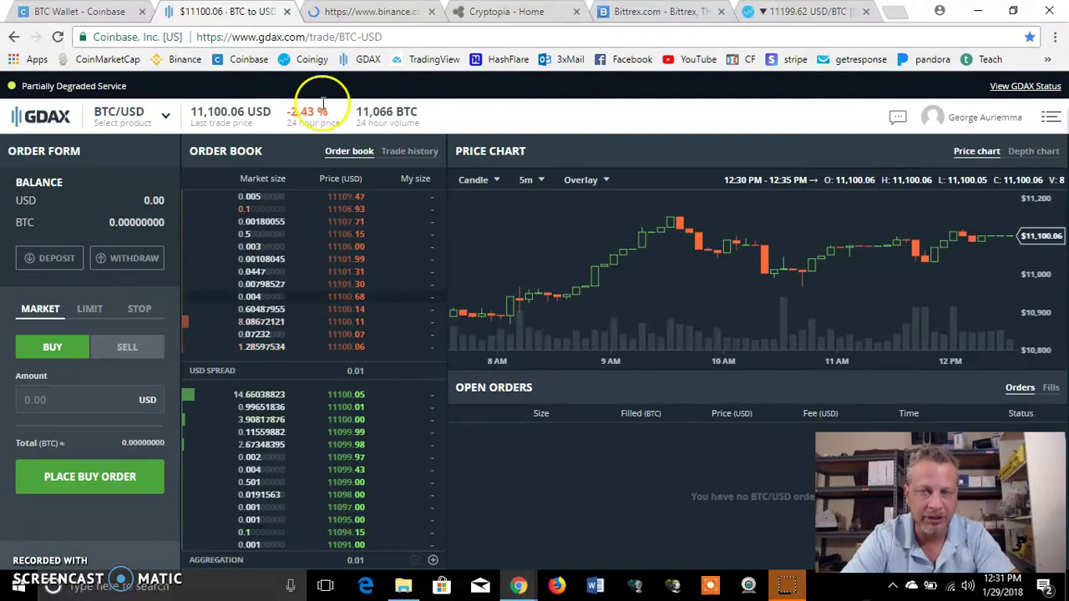
Switch to the Binance exchange and open the ADA/BTC market
{"action": "left_click", "coordinate": [364, 13]}
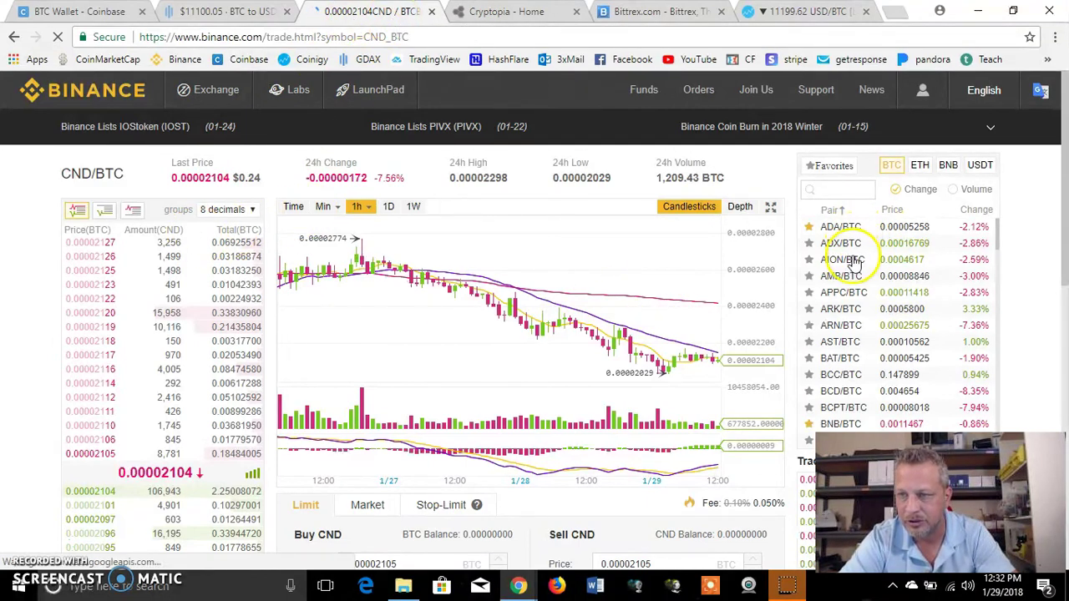
{"action": "left_click", "coordinate": [841, 227]}
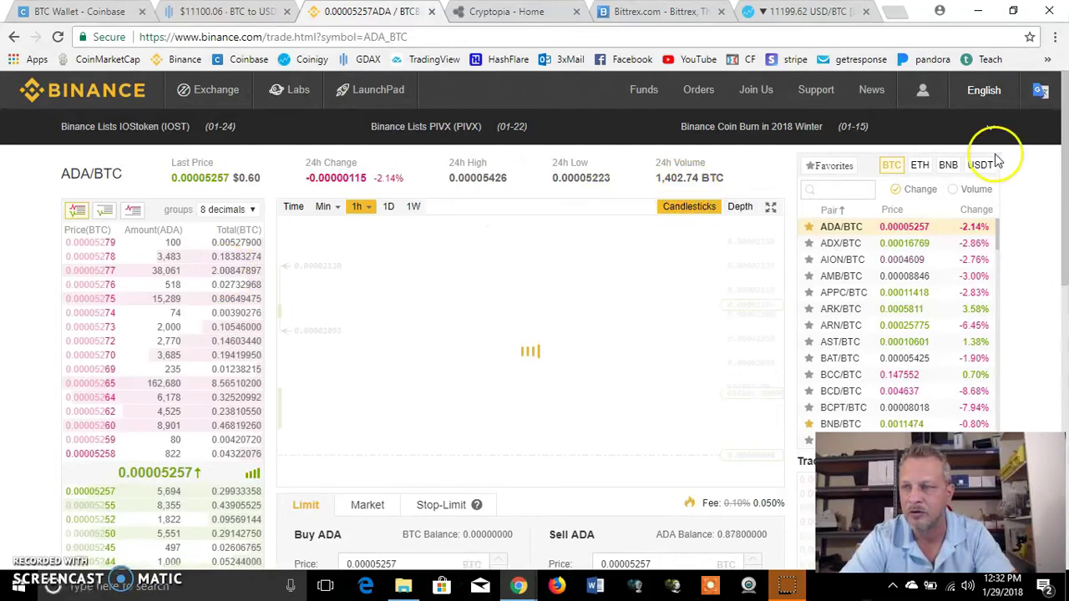
Show volume instead of change in the Binance market list, and view the pairs traded against BNB
{"action": "left_click", "coordinate": [919, 166]}
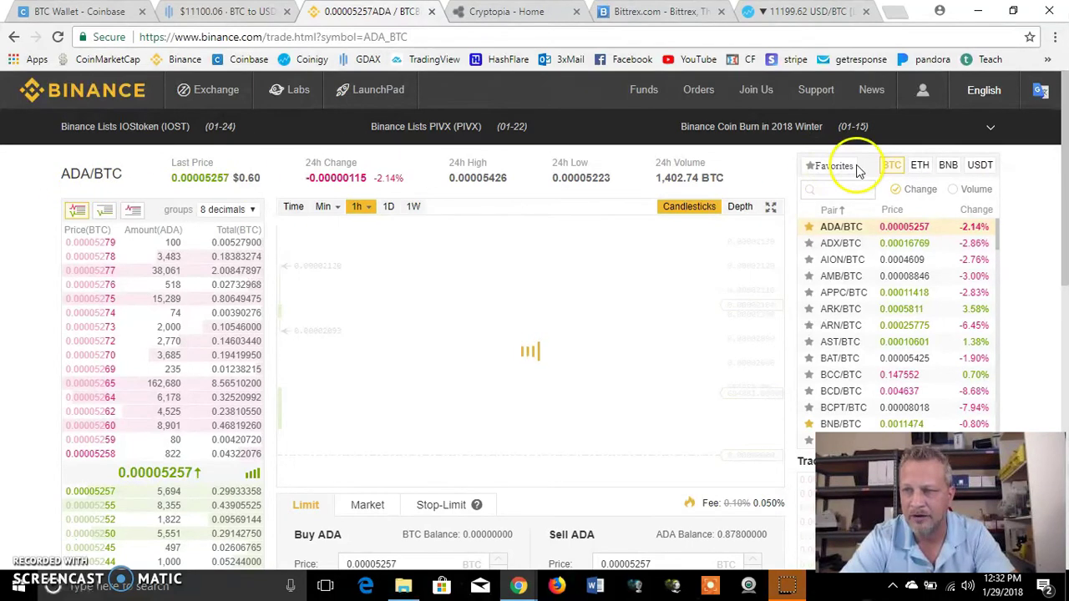
{"action": "scroll", "coordinate": [951, 171], "scroll_direction": "down", "scroll_amount": 1}
{"action": "left_click", "coordinate": [952, 170]}
{"action": "left_click", "coordinate": [949, 144]}
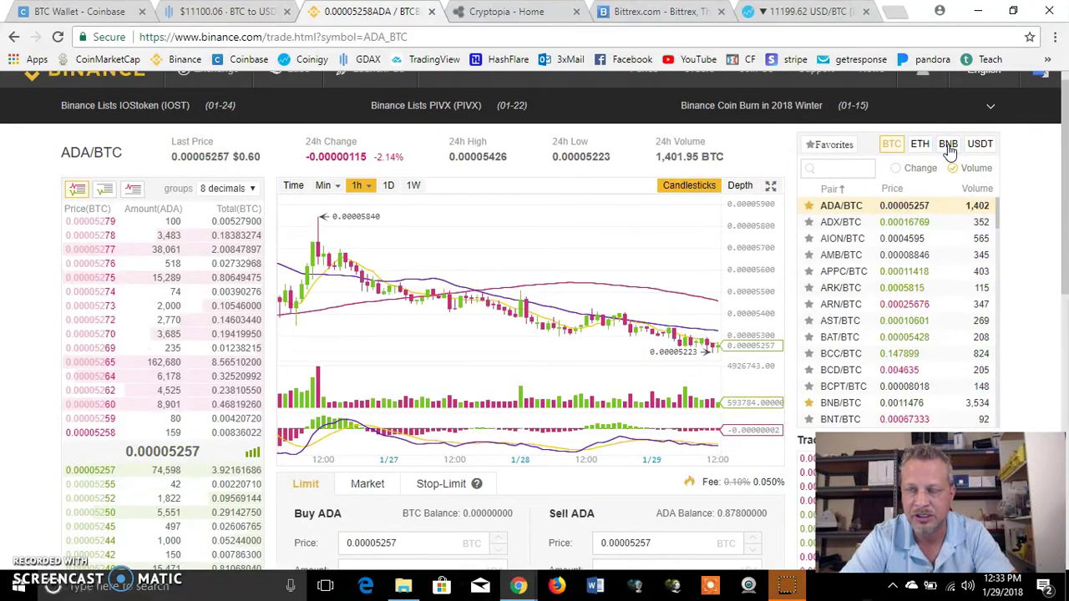
{"action": "left_click", "coordinate": [978, 144]}
{"action": "left_click", "coordinate": [1063, 202]}
{"action": "left_click", "coordinate": [1064, 170]}
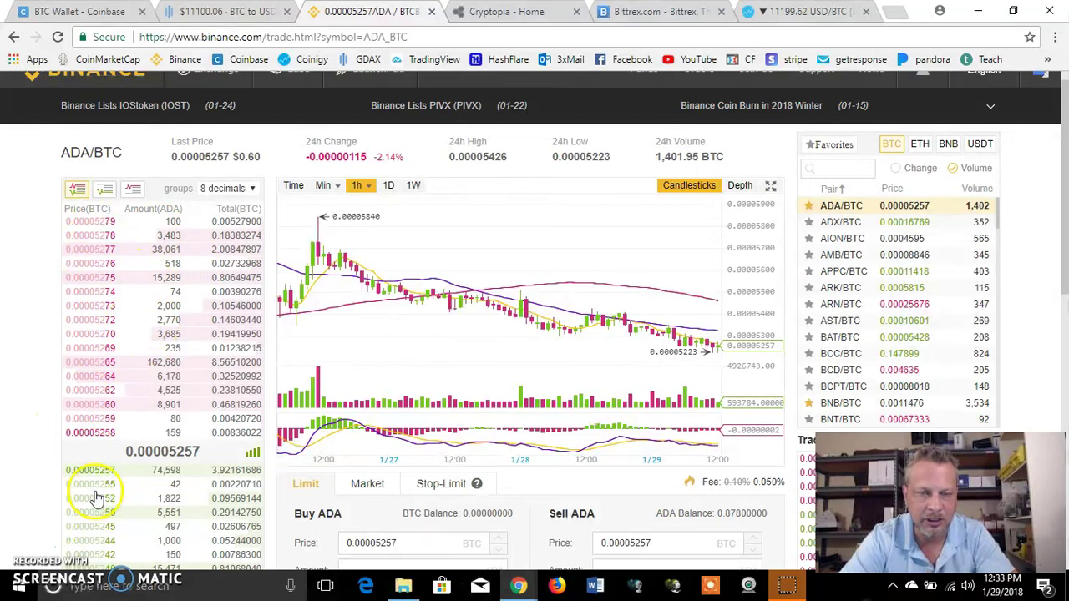
{"action": "scroll", "coordinate": [86, 310], "scroll_direction": "up", "scroll_amount": 1}
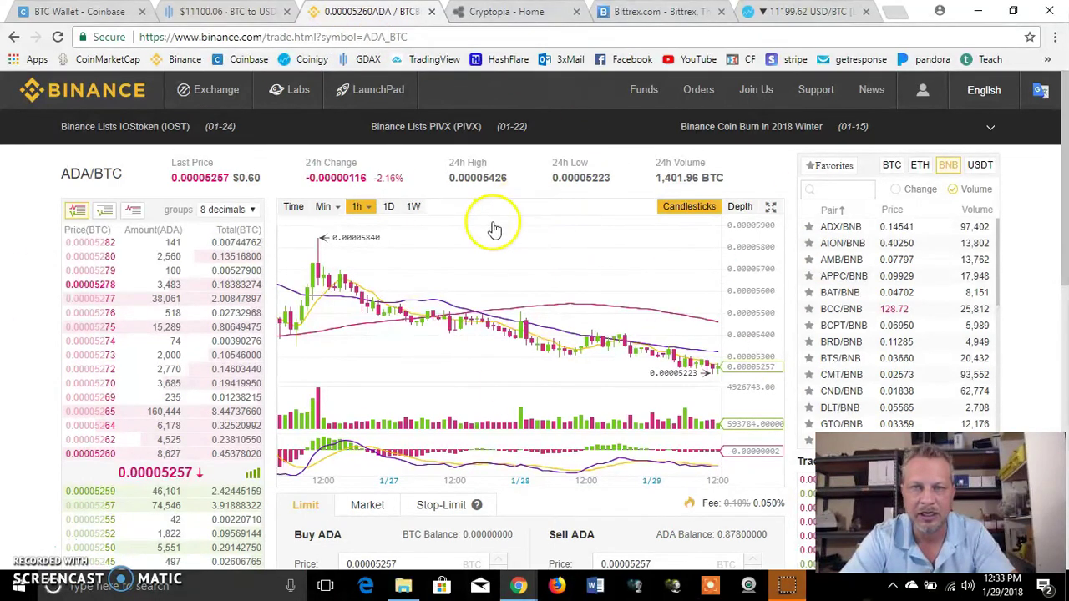
Switch to Cryptopia, open its exchange, and bring up the BTC base market
{"action": "left_click", "coordinate": [529, 18]}
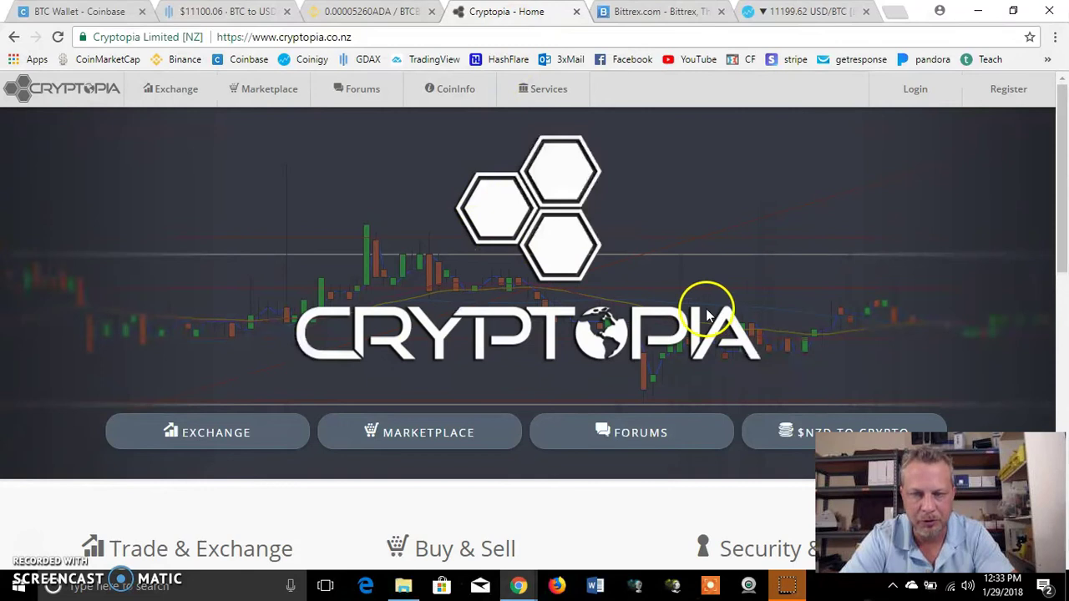
{"action": "left_click", "coordinate": [217, 433]}
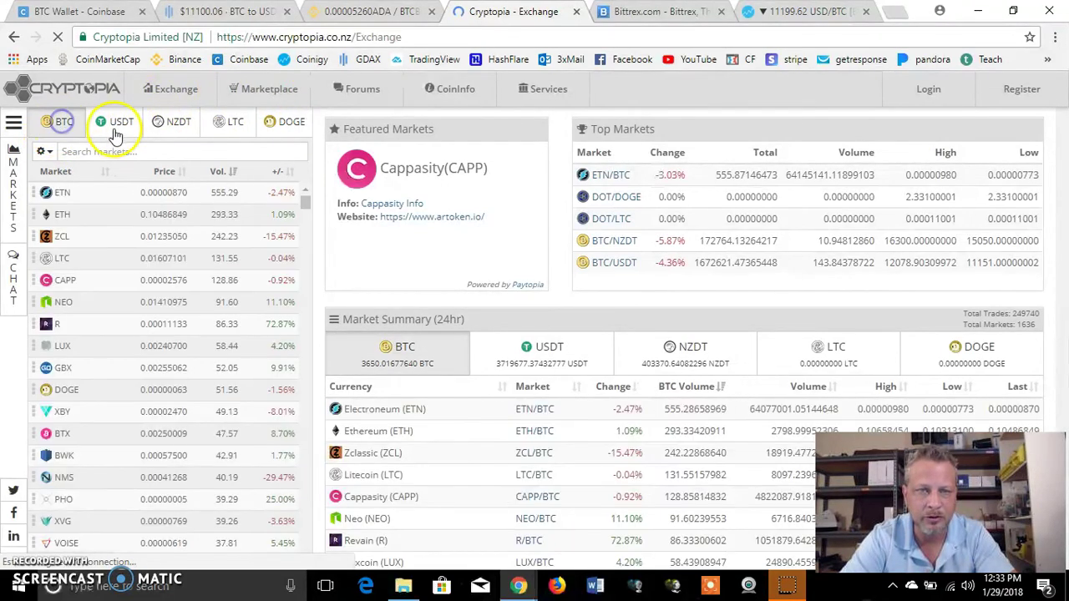
{"action": "left_click", "coordinate": [65, 202]}
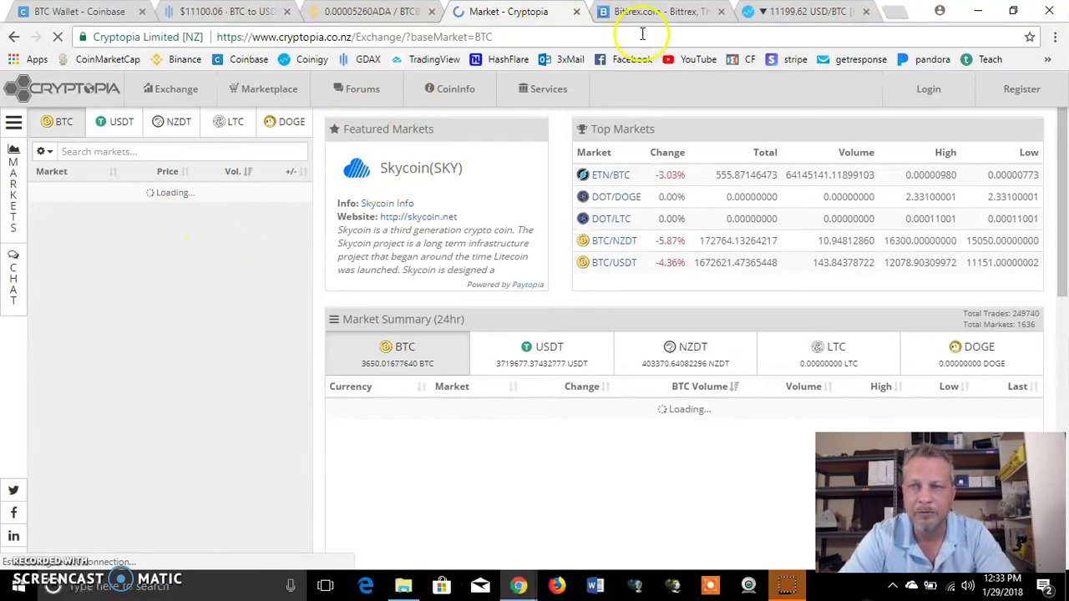
View the Bittrex home page, and switch to the USD/BTC market chart on Coinigy
{"action": "left_click", "coordinate": [648, 15]}
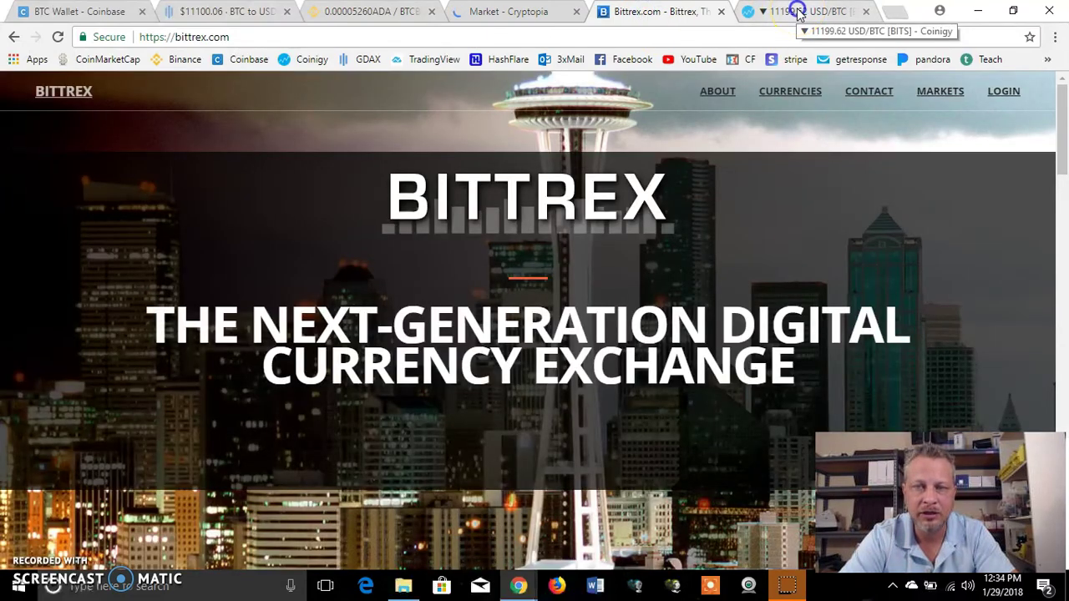
{"action": "left_click", "coordinate": [799, 13]}
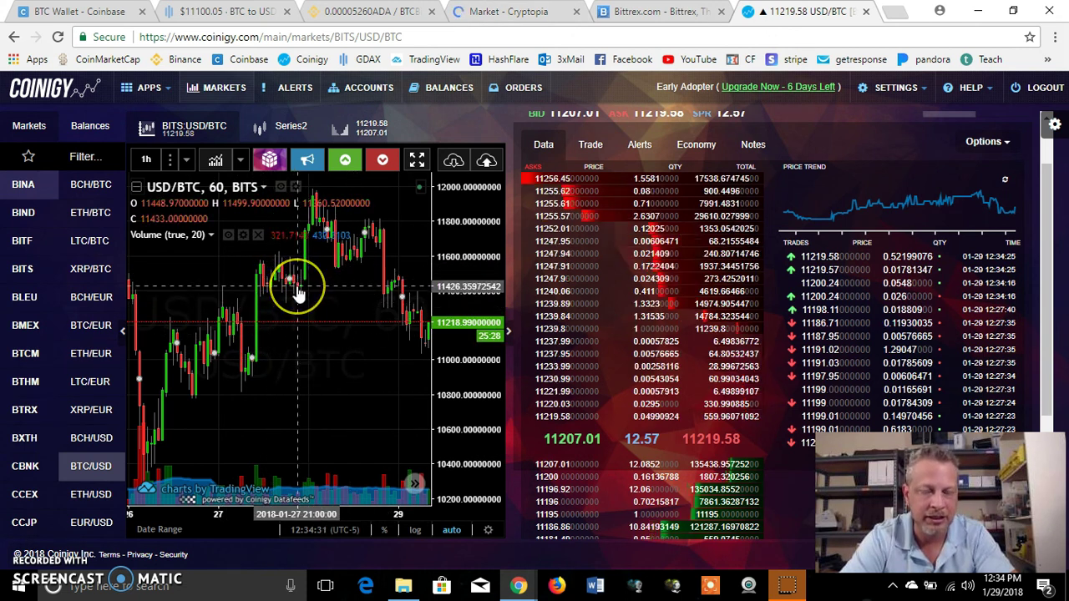
Revisit the open Binance, Cryptopia, Bittrex, Coinbase and GDAX pages to review the exchanges, ending on Bittrex
{"action": "left_click", "coordinate": [357, 12]}
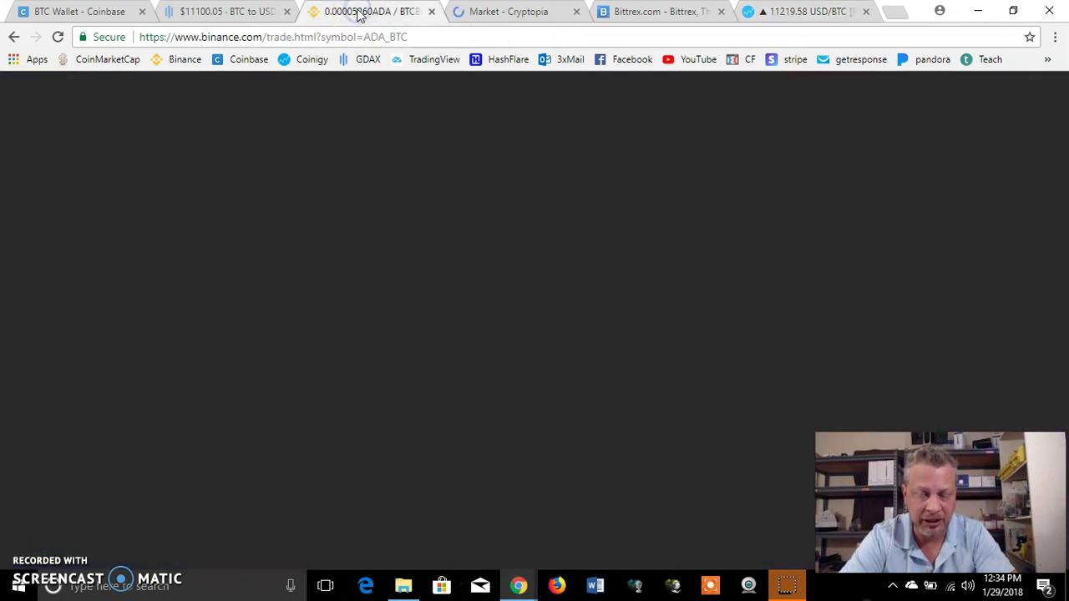
{"action": "left_click", "coordinate": [489, 10]}
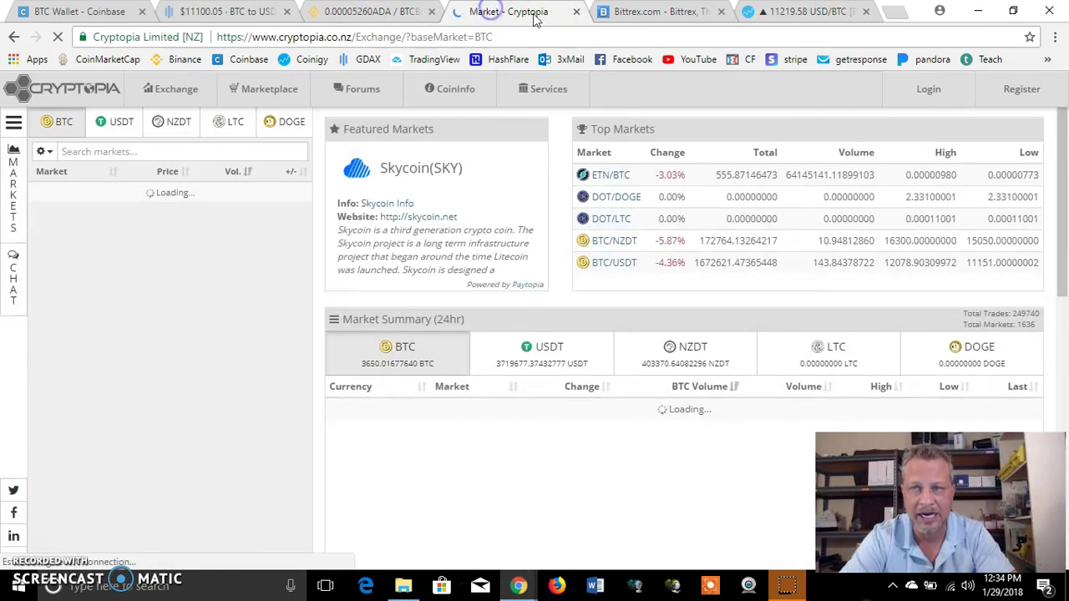
{"action": "left_click", "coordinate": [676, 14]}
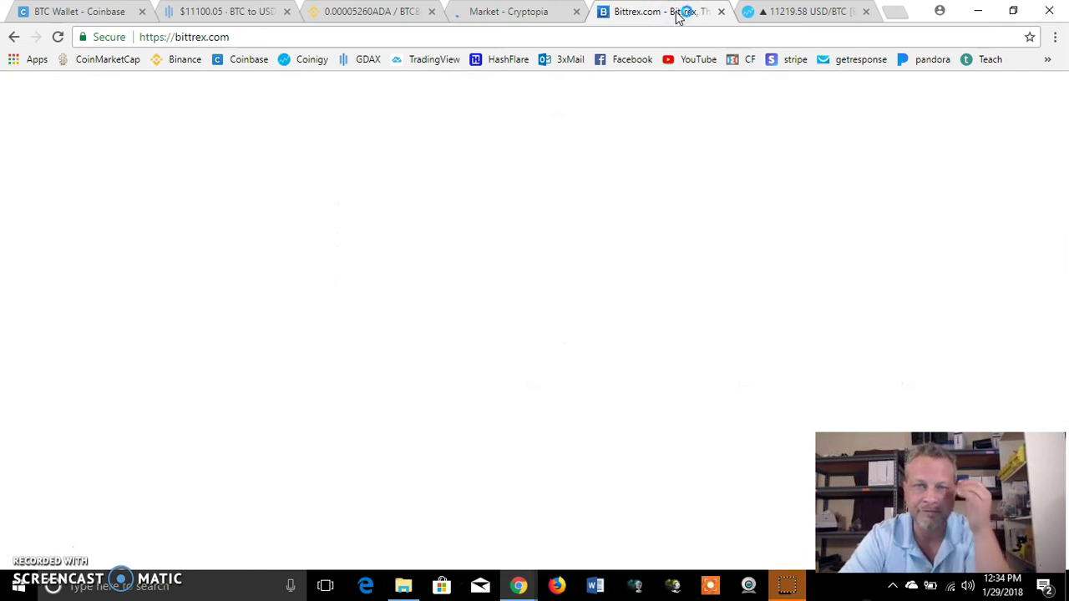
{"action": "left_click", "coordinate": [104, 15]}
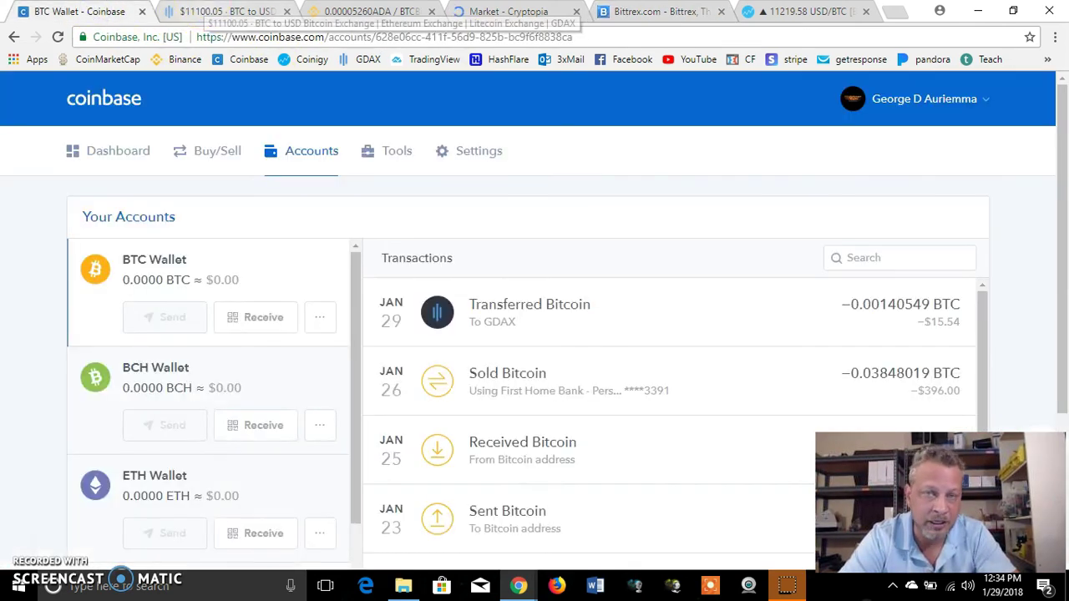
{"action": "left_click", "coordinate": [207, 15]}
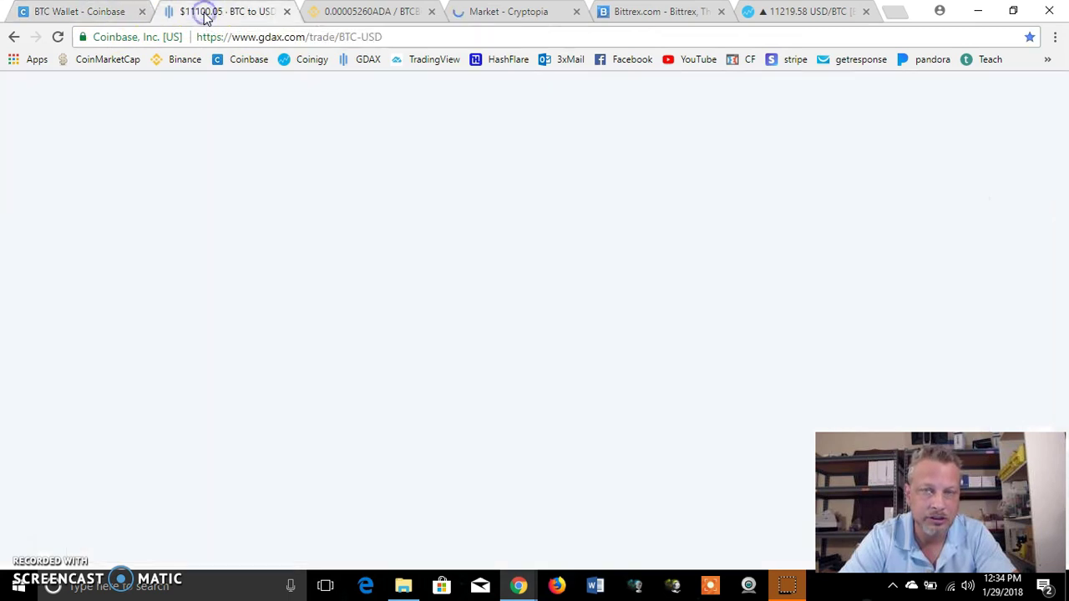
{"action": "left_click", "coordinate": [354, 15]}
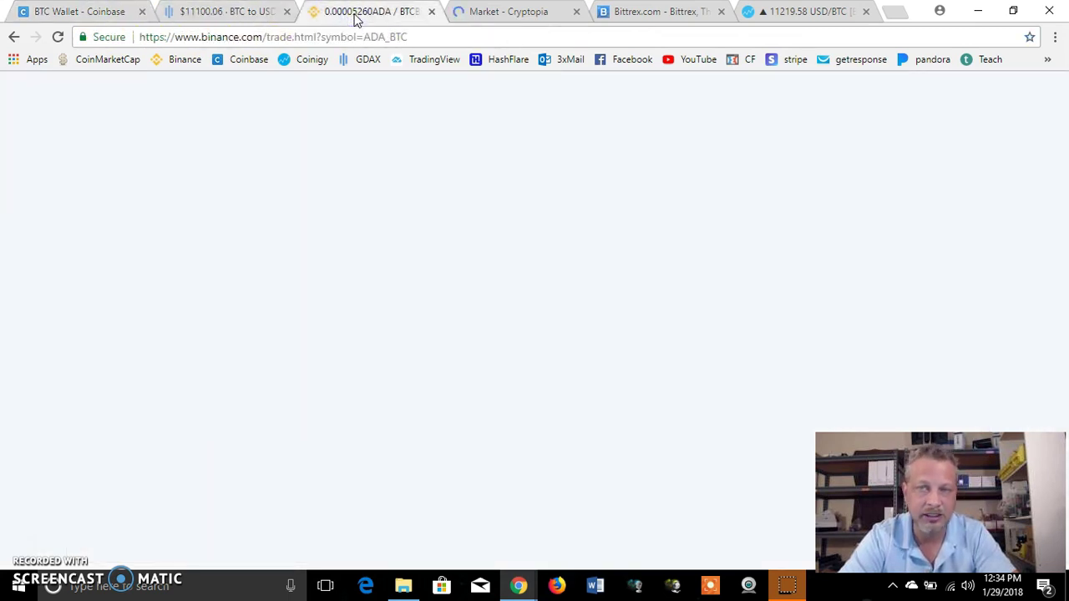
{"action": "left_click", "coordinate": [390, 19]}
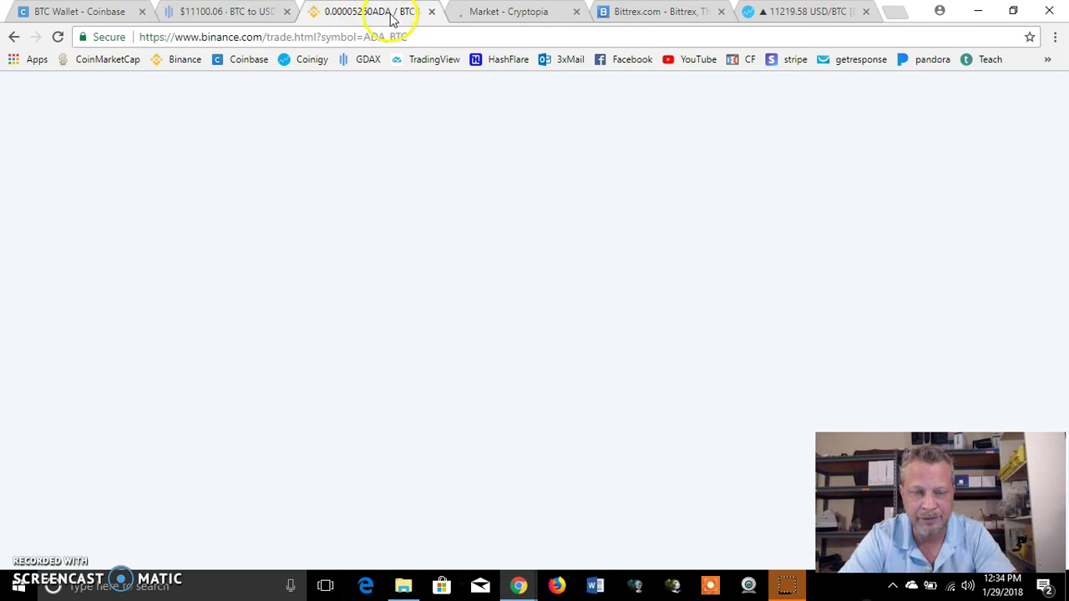
{"action": "left_click", "coordinate": [541, 15]}
{"action": "left_click", "coordinate": [643, 11]}
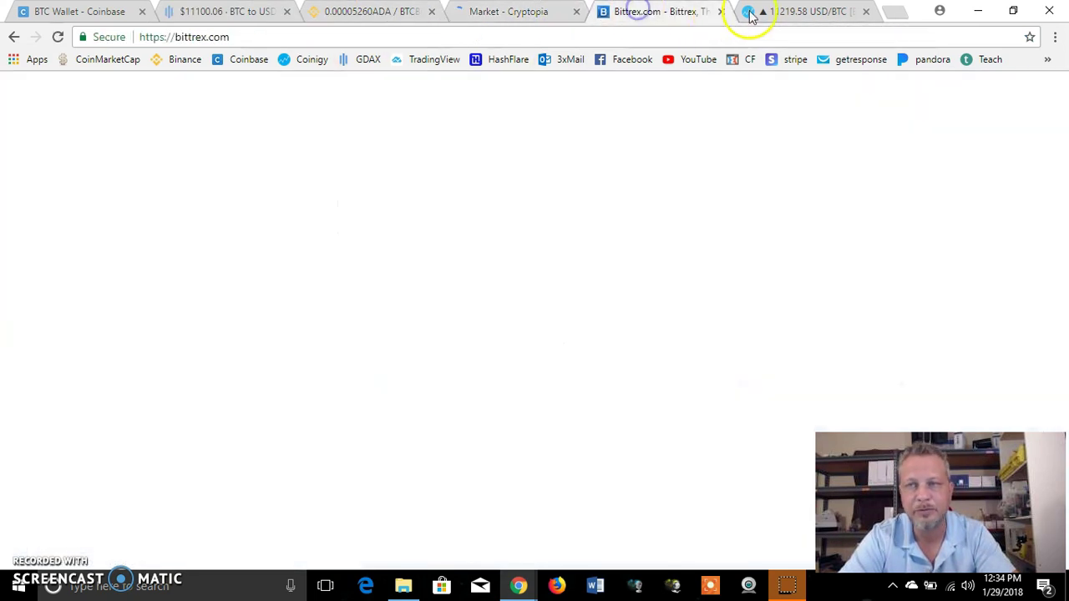